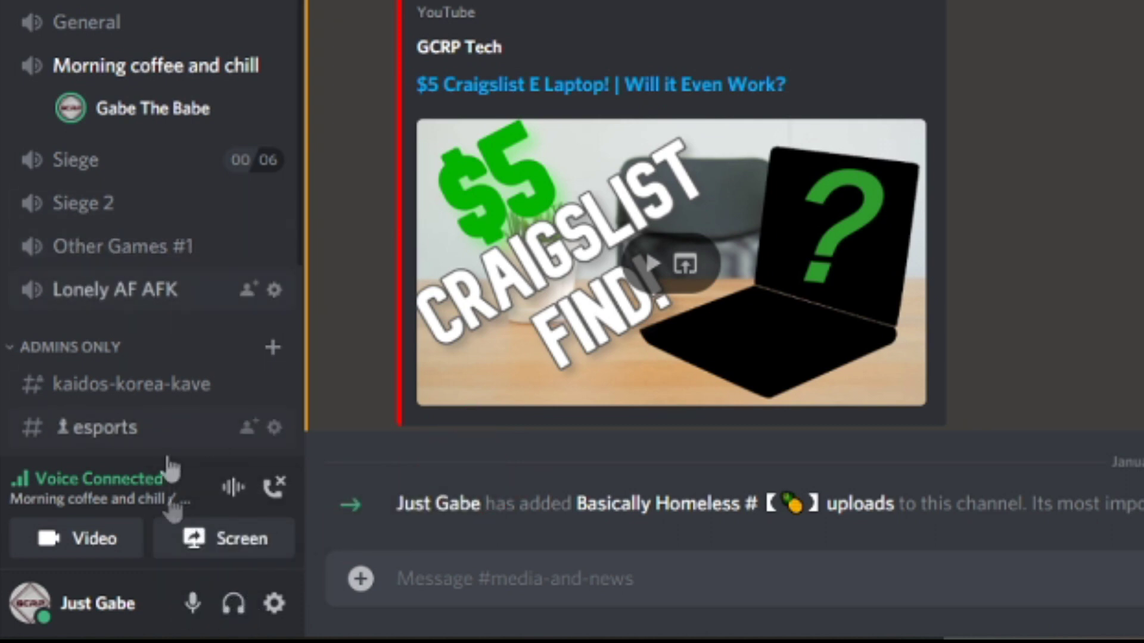
Step: Mute the microphone from the user panel while in the Morning coffee and chill call
left_click(192, 603)
Step: Toggle deafen on and off, then unmute so both headphones and mic are live again
left_click(227, 610)
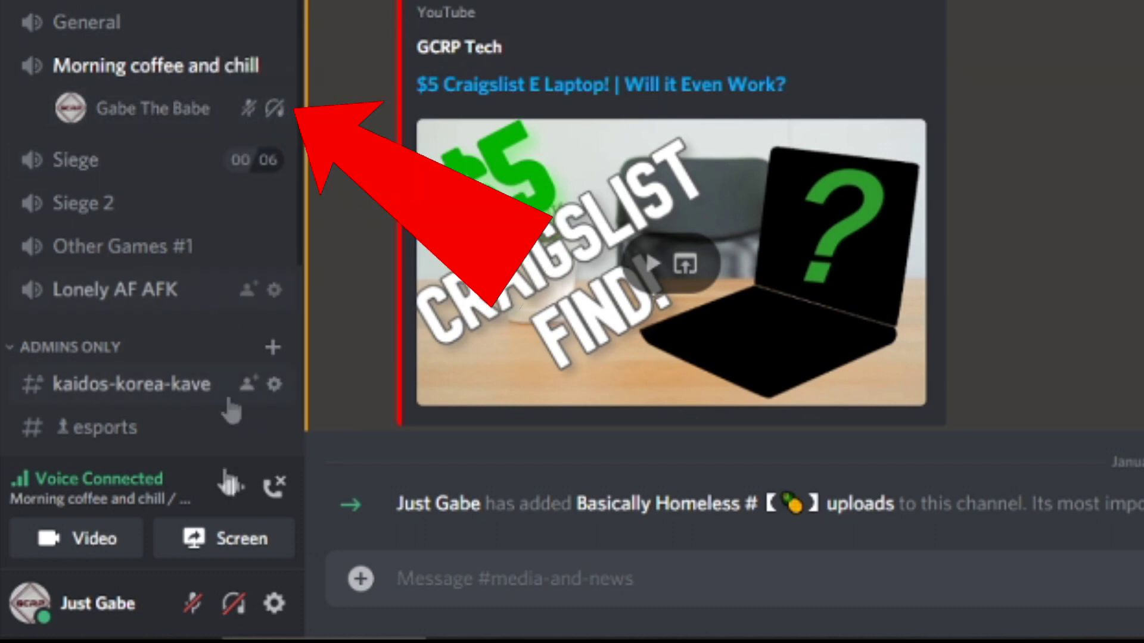
left_click(228, 609)
left_click(200, 611)
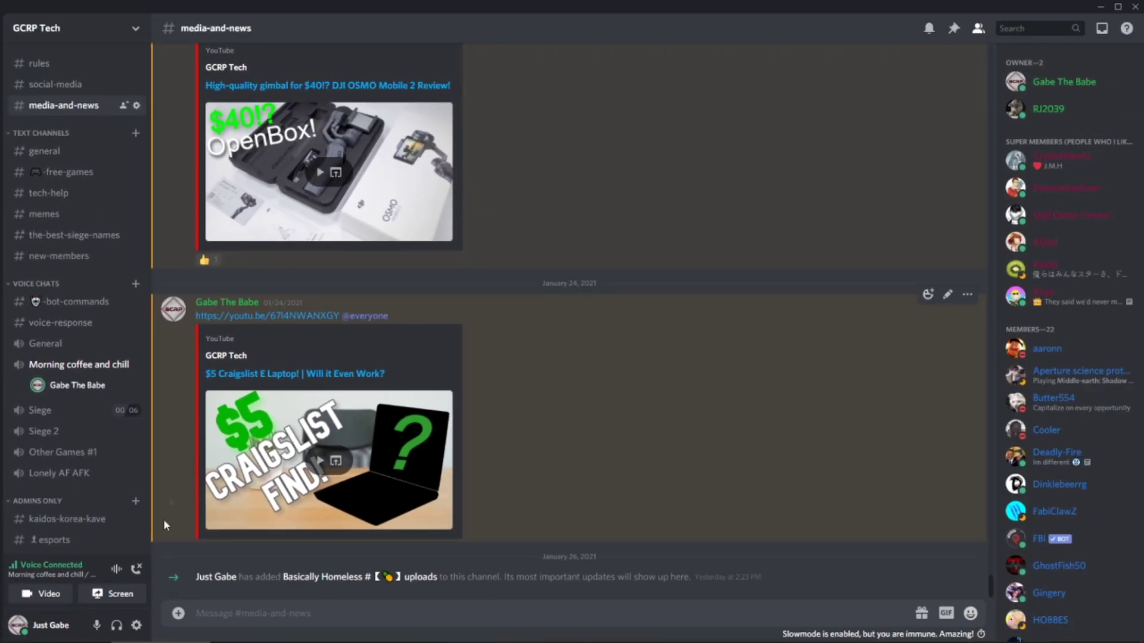
Step: In Voice & Video, reselect Samson Q2U as input device and keep Speakers (Realtek) as output
left_click(133, 628)
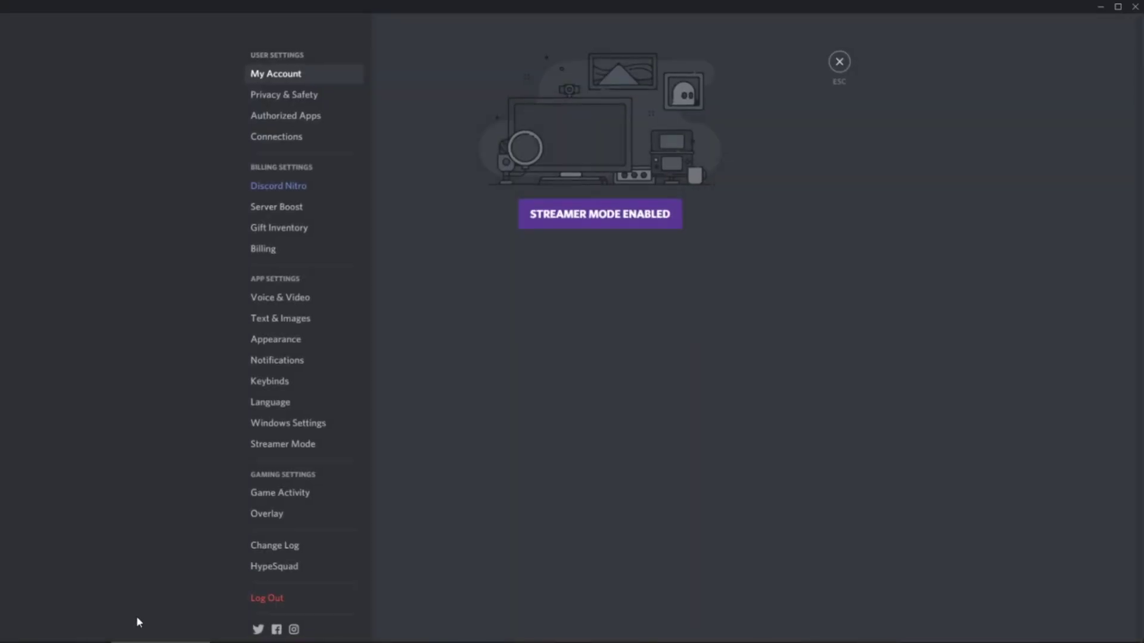
left_click(310, 297)
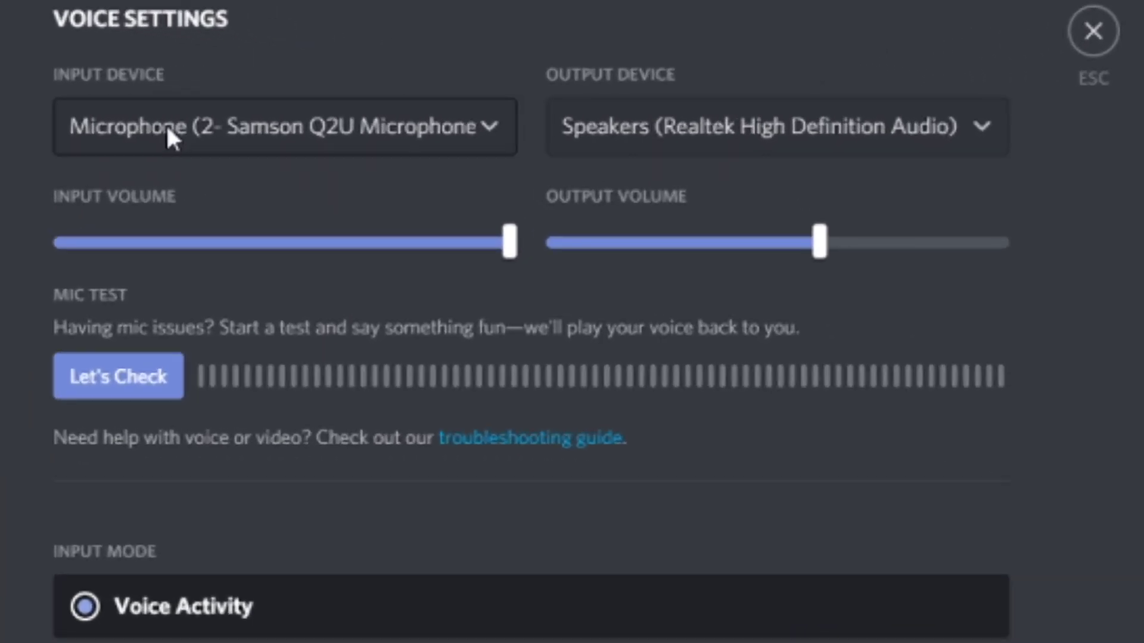
left_click(128, 115)
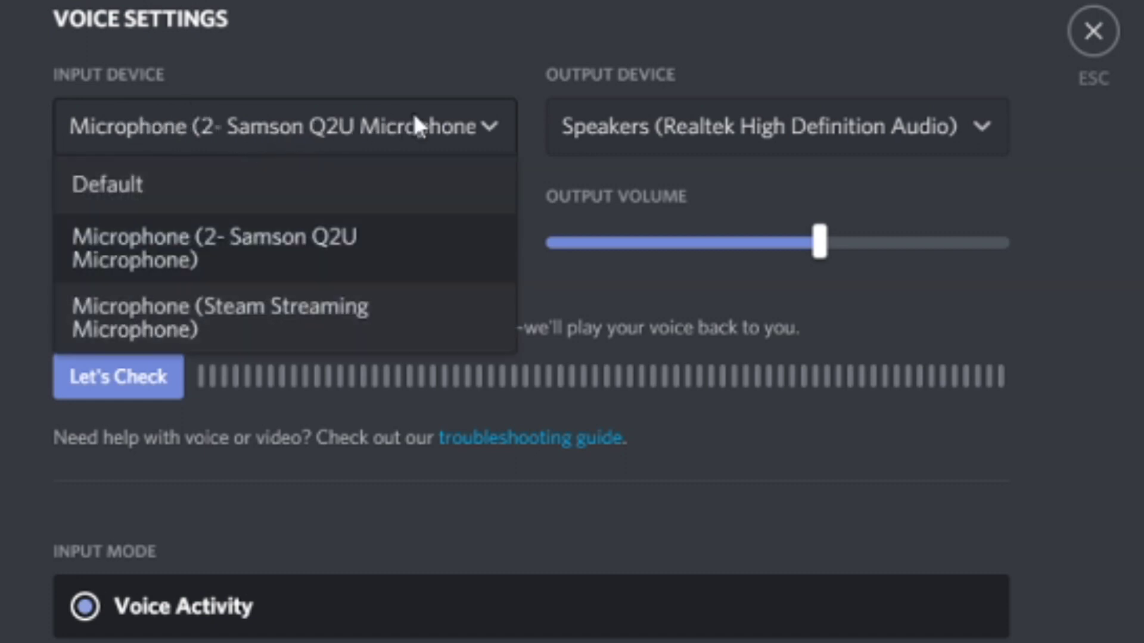
left_click(178, 250)
left_click(231, 113)
left_click(153, 196)
left_click(161, 126)
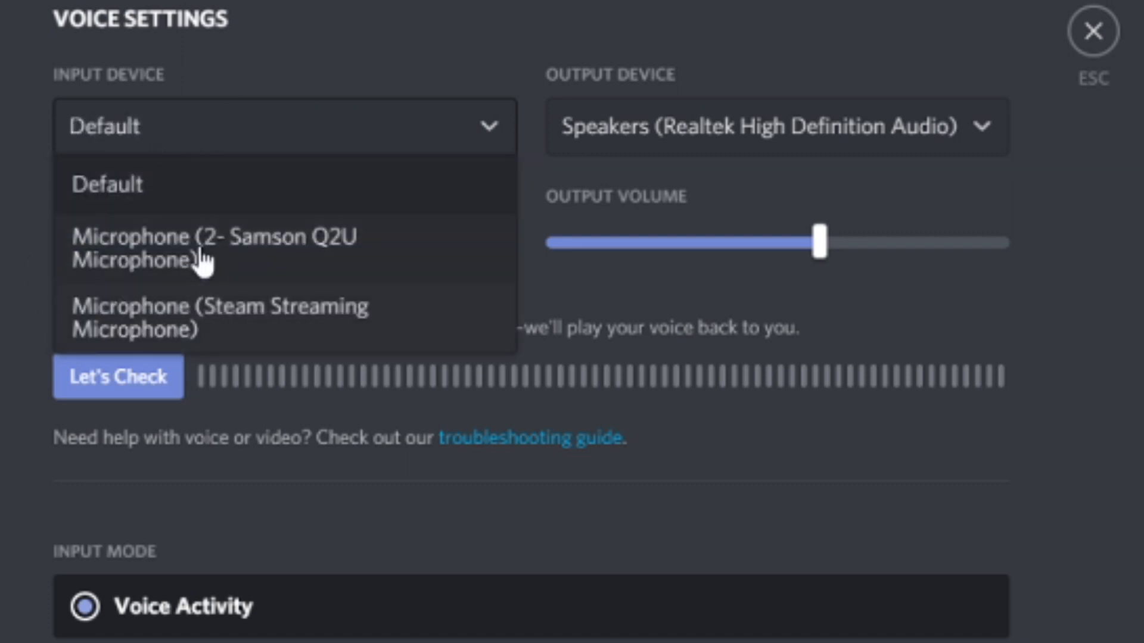
left_click(202, 260)
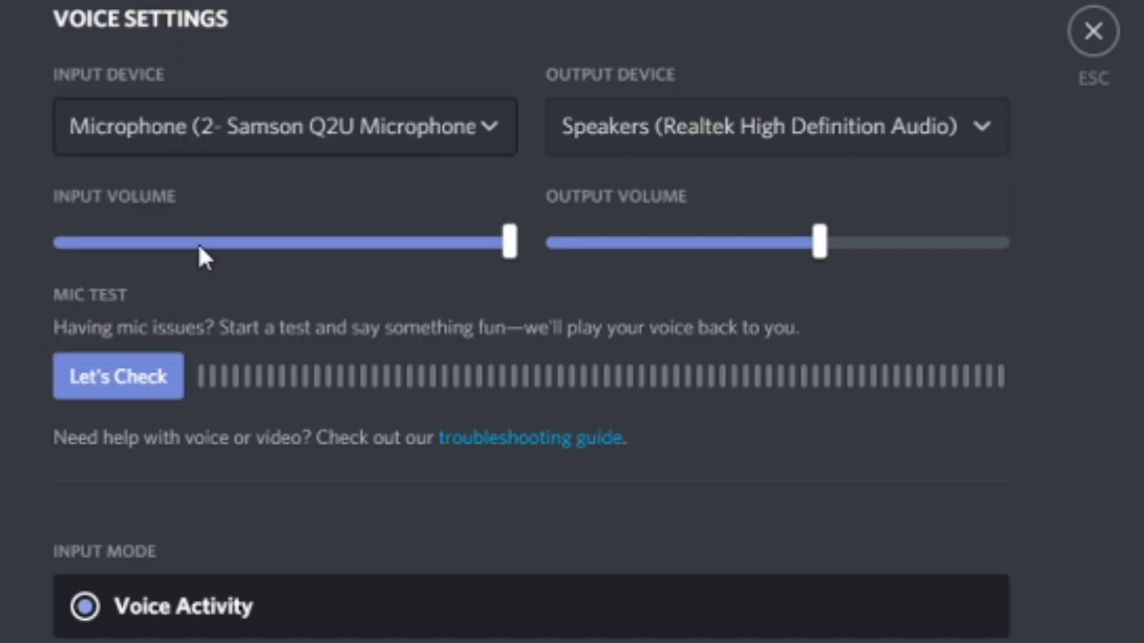
left_click(248, 126)
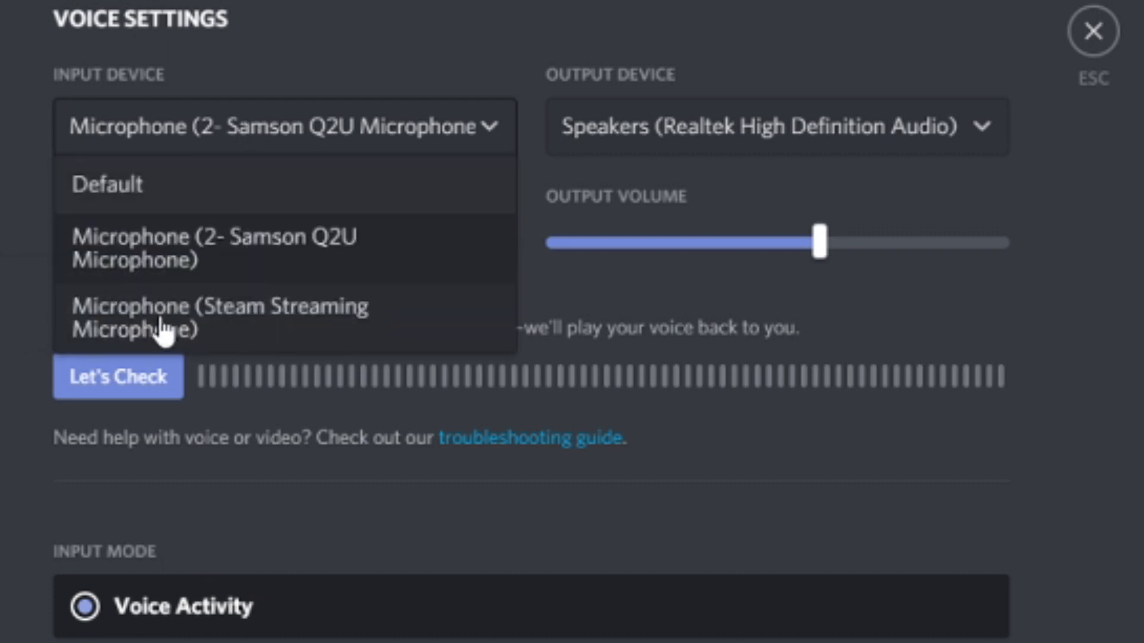
left_click(639, 140)
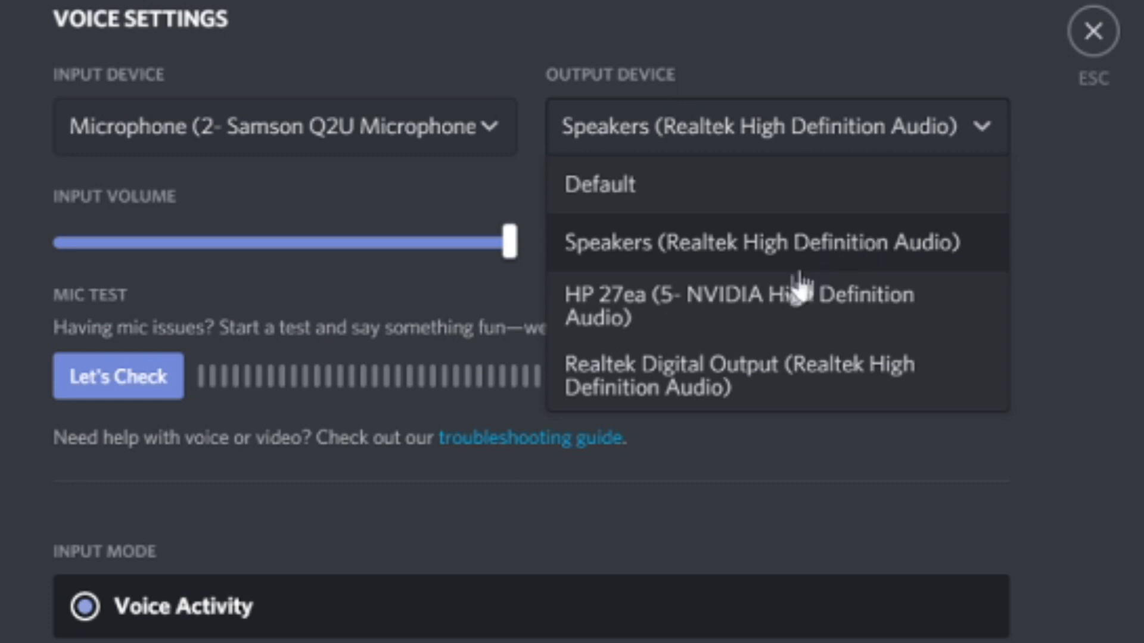
left_click(702, 244)
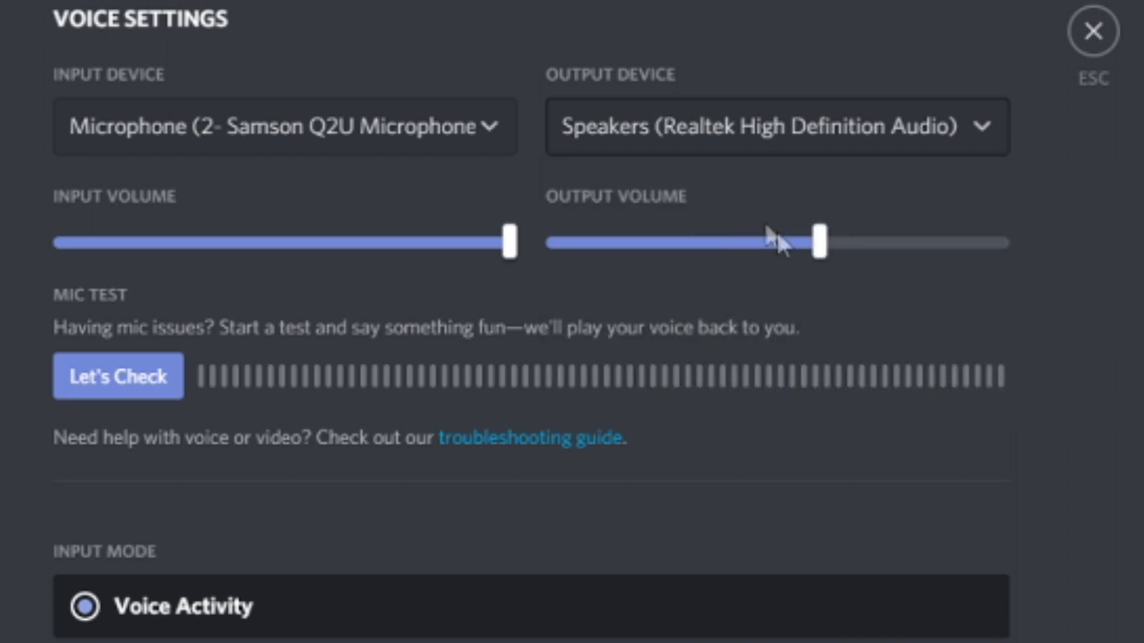
Step: Set Discord's output volume to about 101%, then start and stop a Let's Check mic test
mouse_move(821, 232)
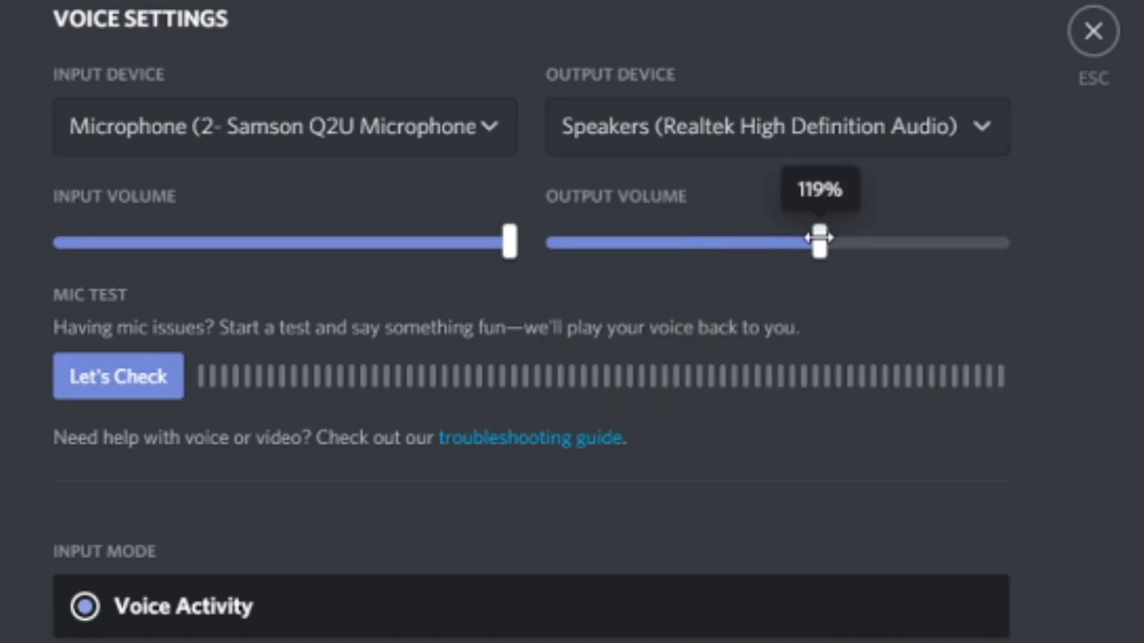
mouse_move(819, 238)
left_mouse_down()
mouse_move(1023, 243)
mouse_move(720, 244)
mouse_move(804, 258)
left_mouse_up()
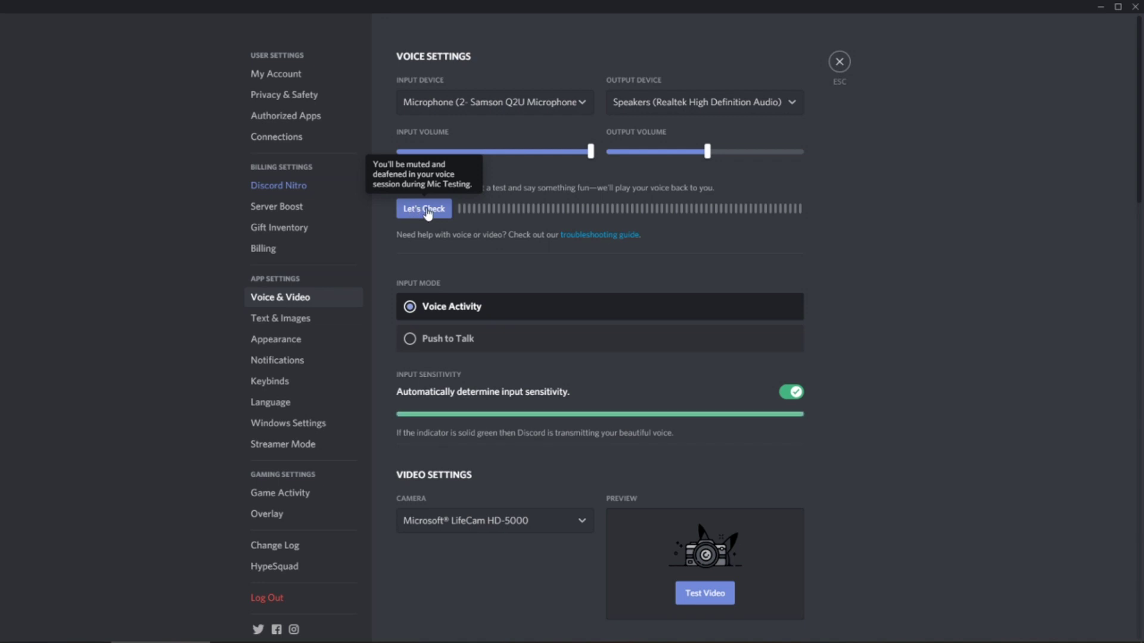
left_click(427, 213)
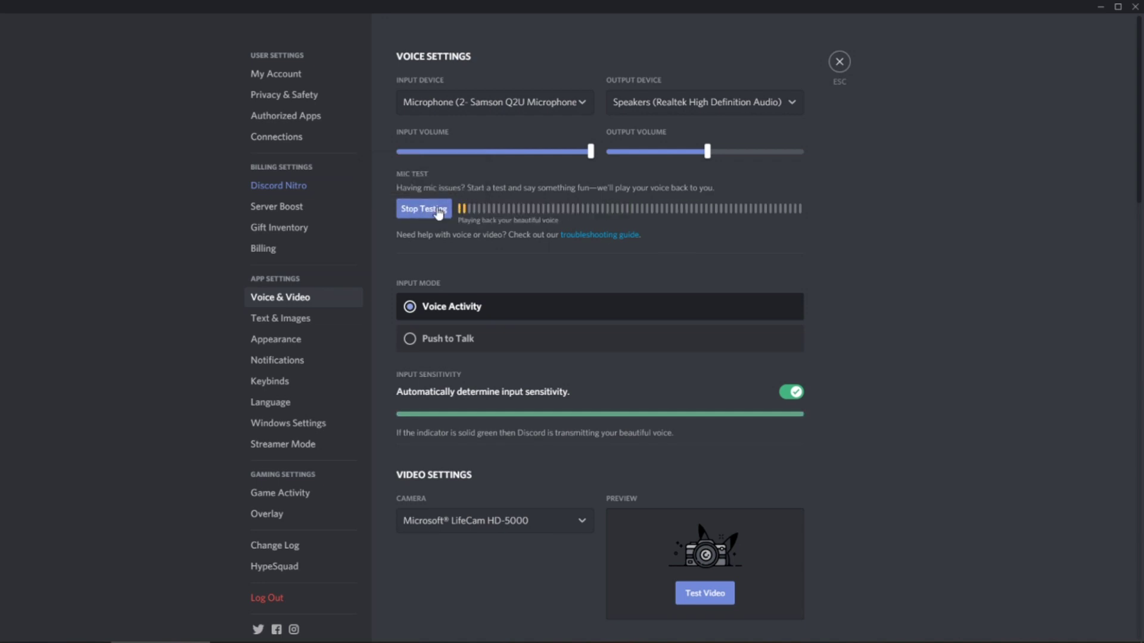
left_click(437, 212)
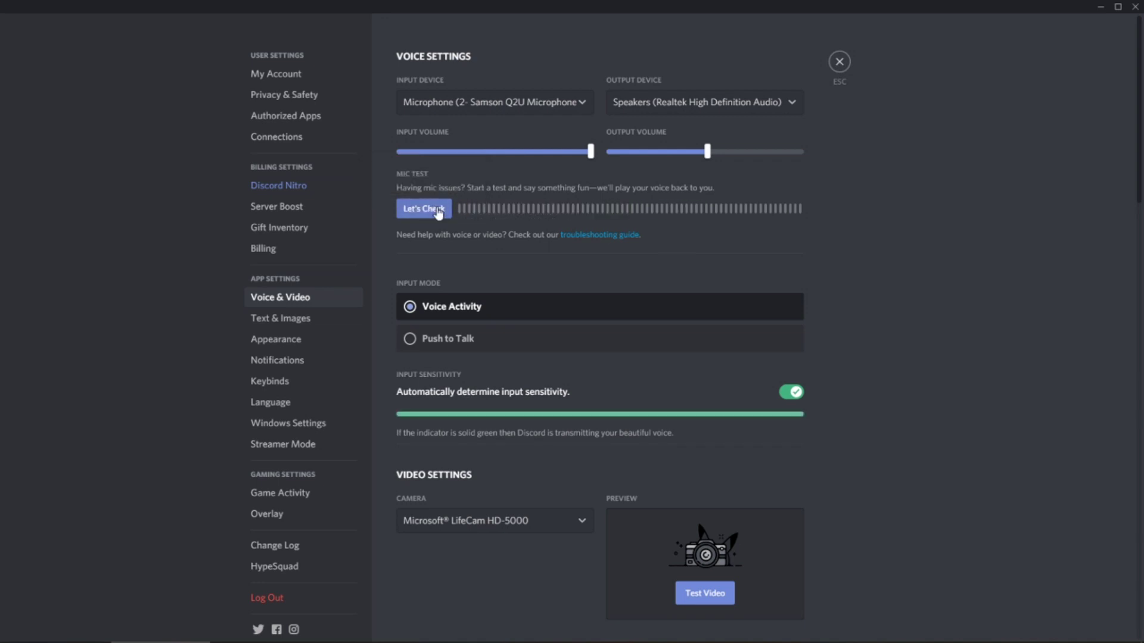
scroll(458, 215, "down", 10)
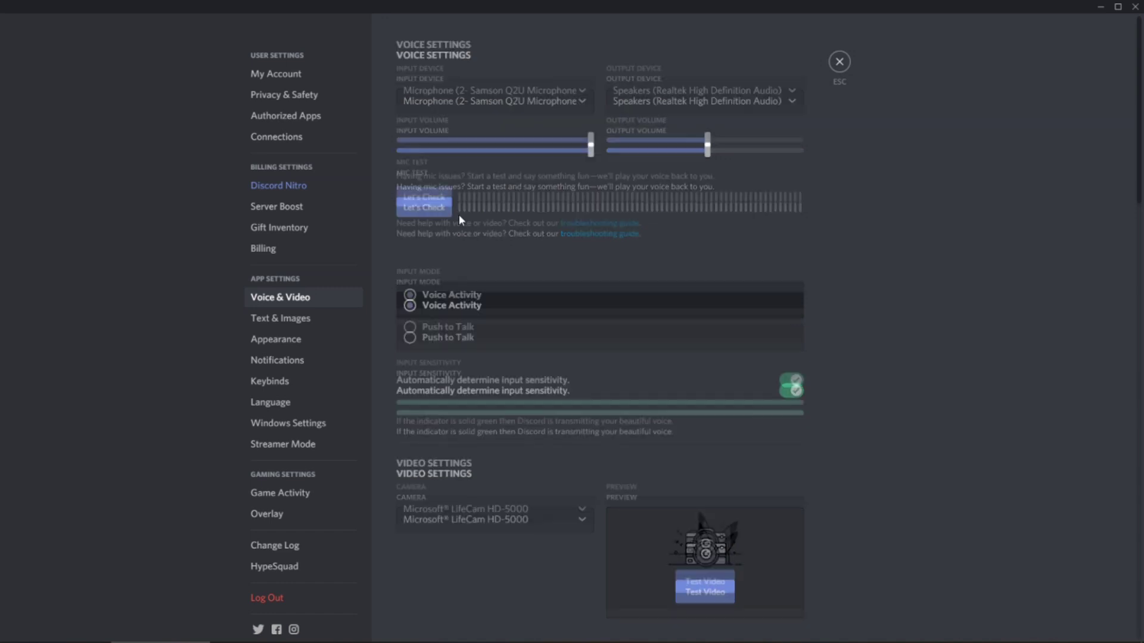
scroll(493, 264, "down", 5)
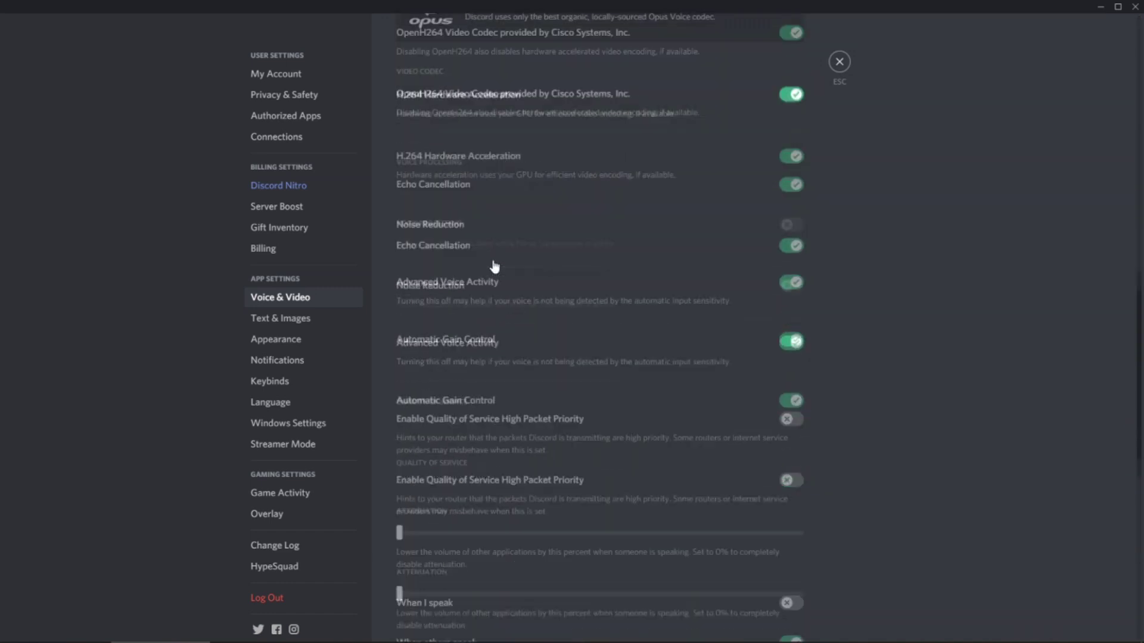
scroll(493, 264, "up", 2)
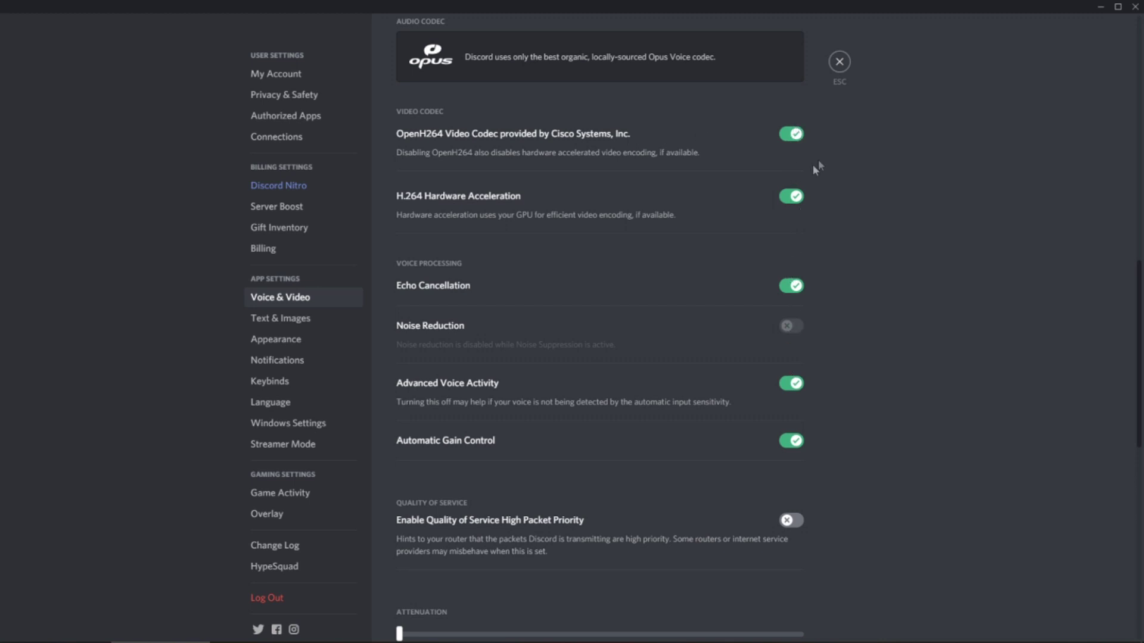
scroll(582, 374, "down", 2)
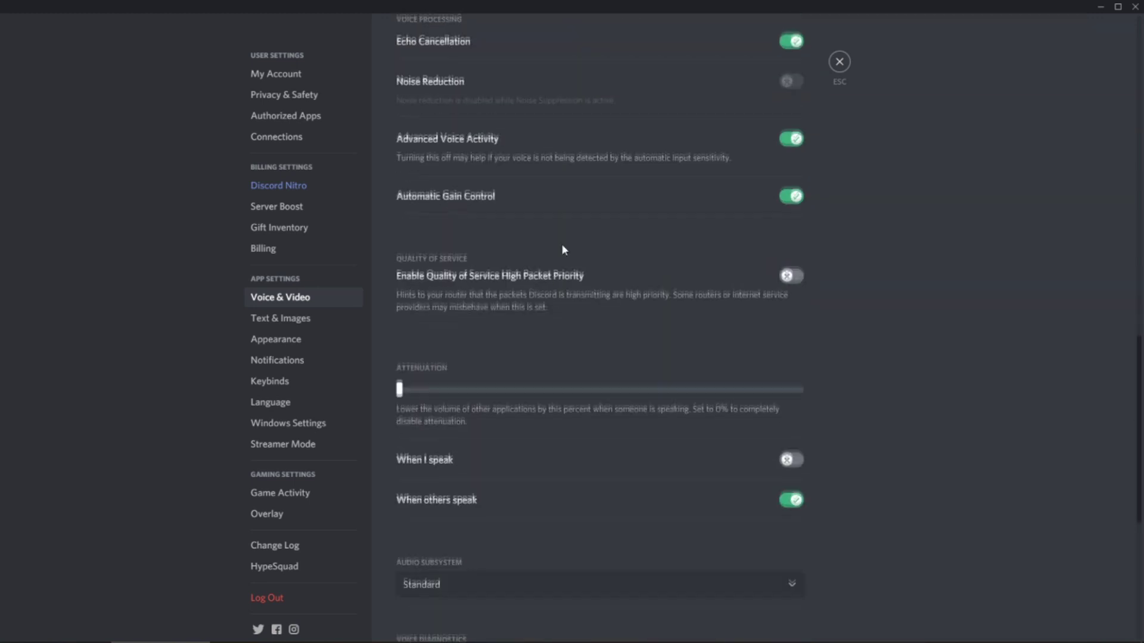
scroll(559, 245, "down", 3)
scroll(723, 310, "down", 4)
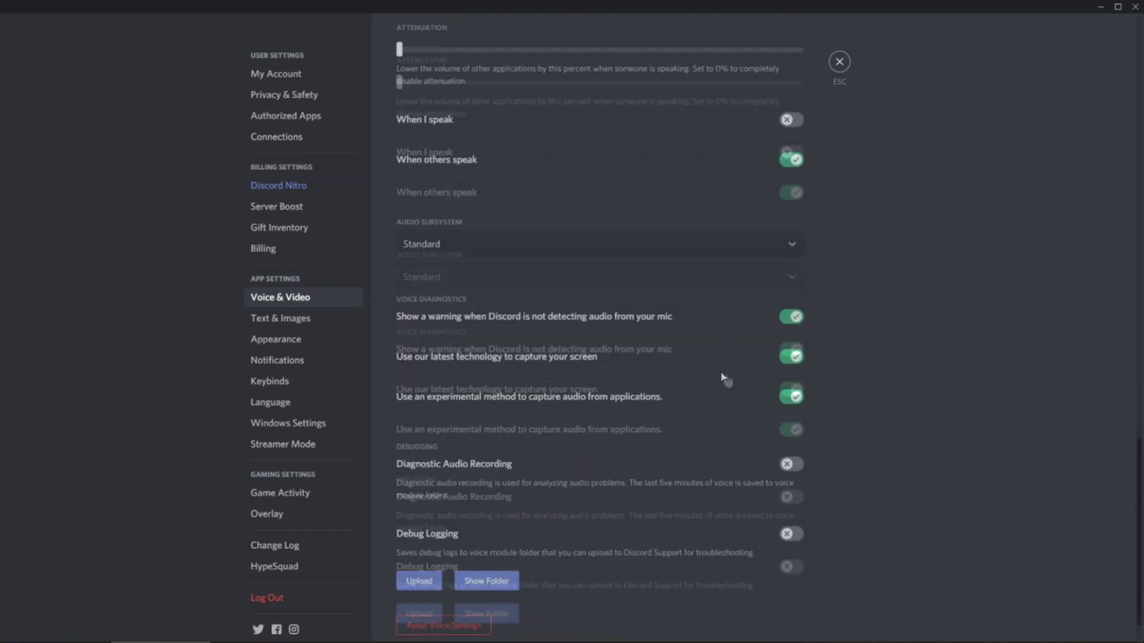
scroll(584, 279, "up", 10)
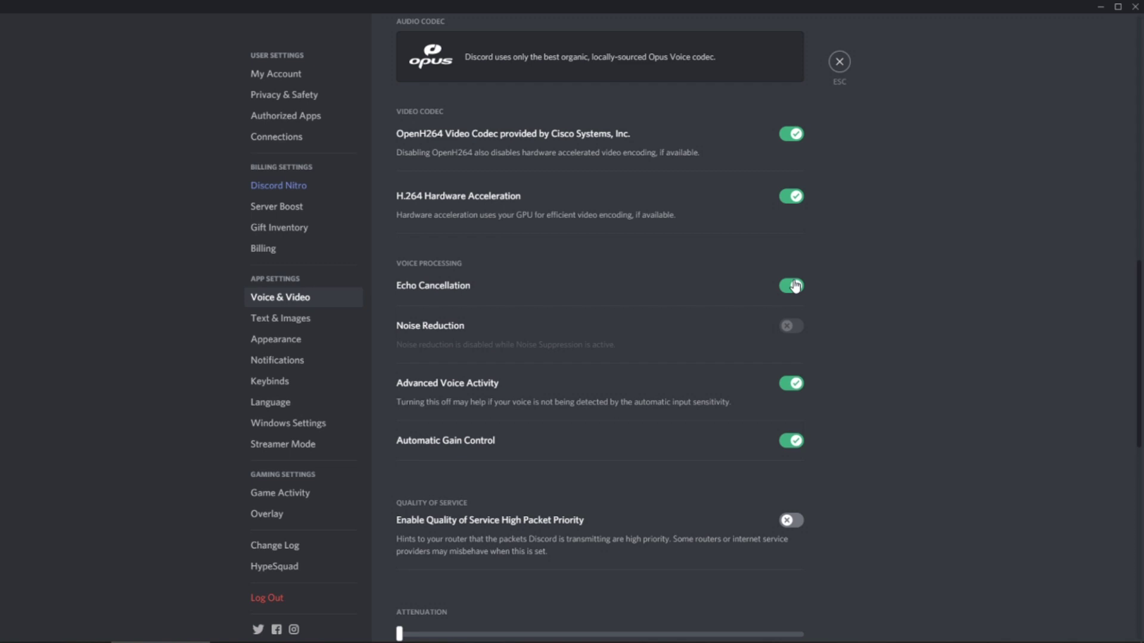
scroll(795, 286, "up", 10)
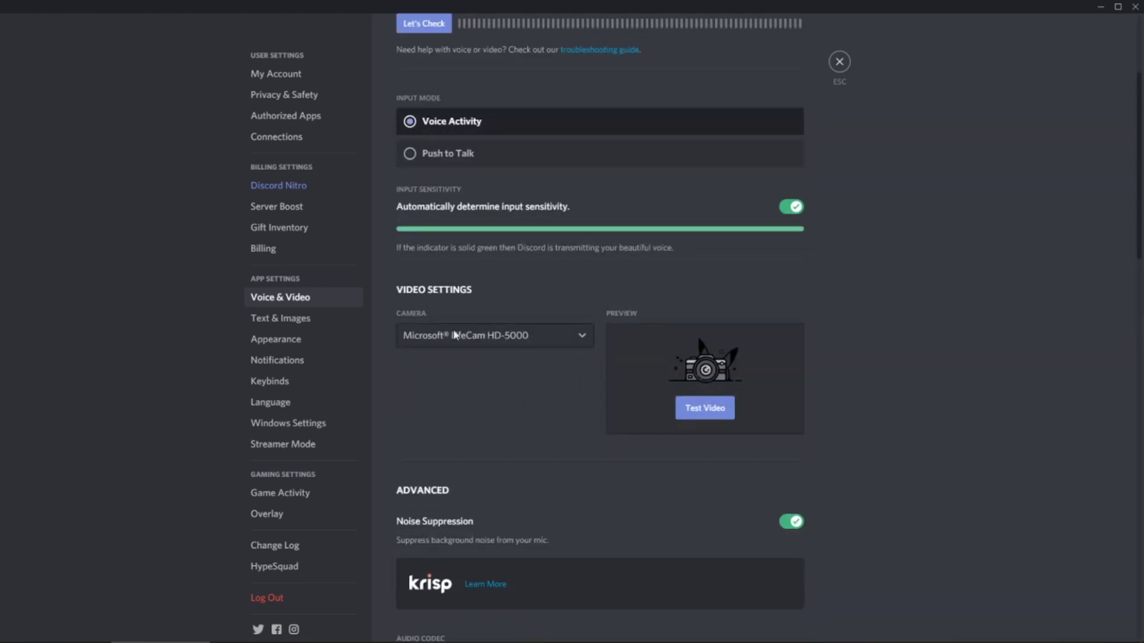
scroll(558, 261, "up", 3)
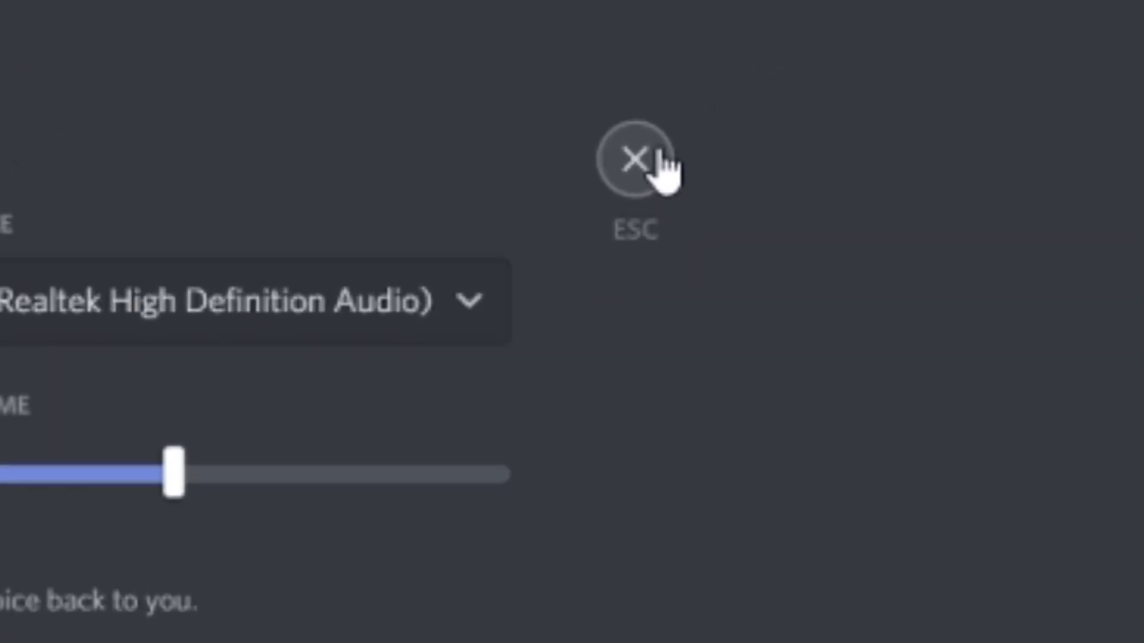
Step: Close Discord's user settings and open Windows Sound settings from the taskbar speaker icon
left_click(809, 79)
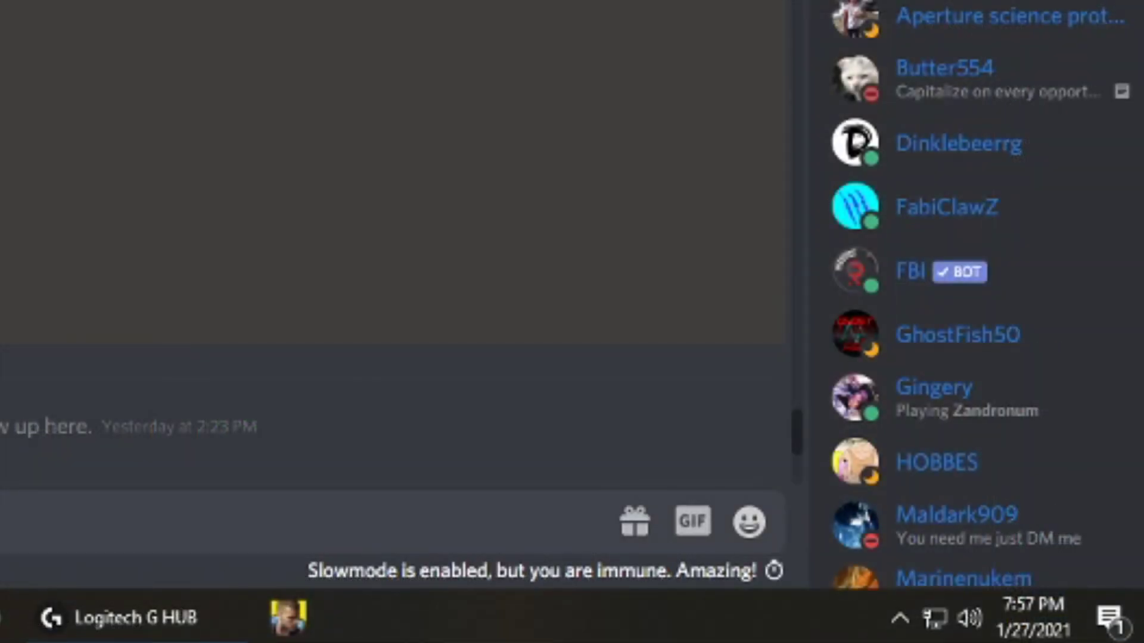
left_click(973, 629)
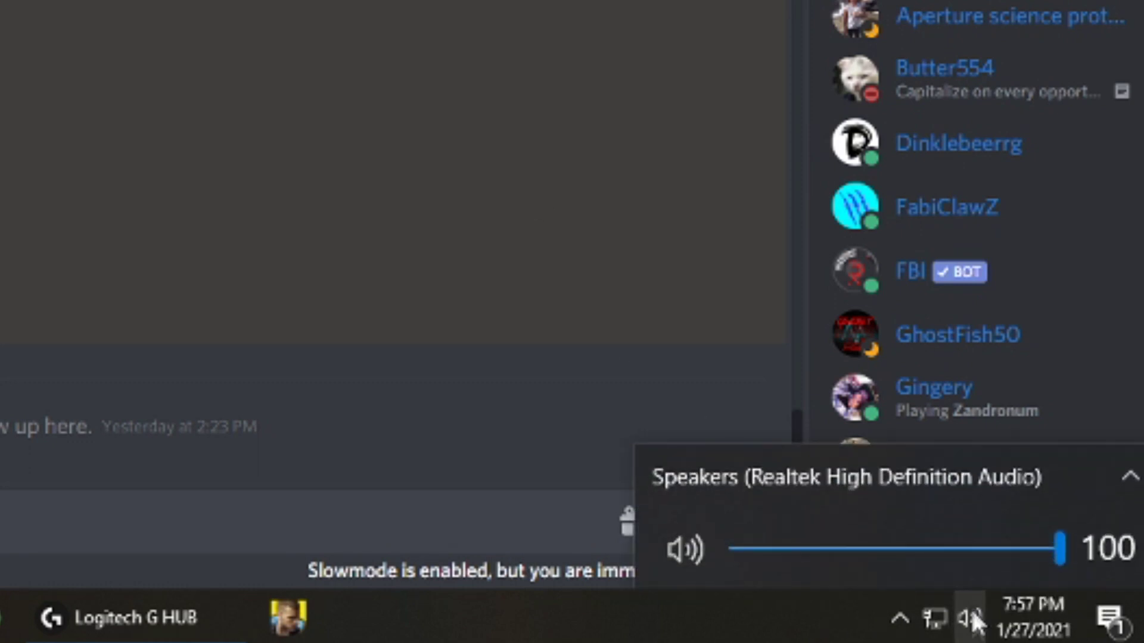
left_click(899, 617)
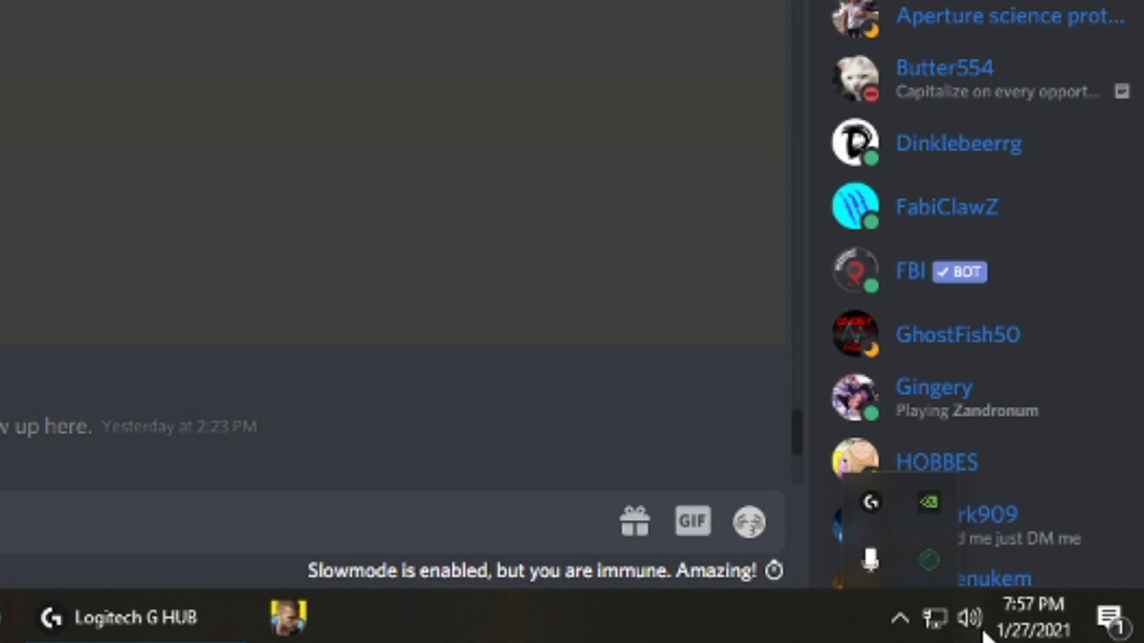
right_click(971, 618)
left_click(973, 458)
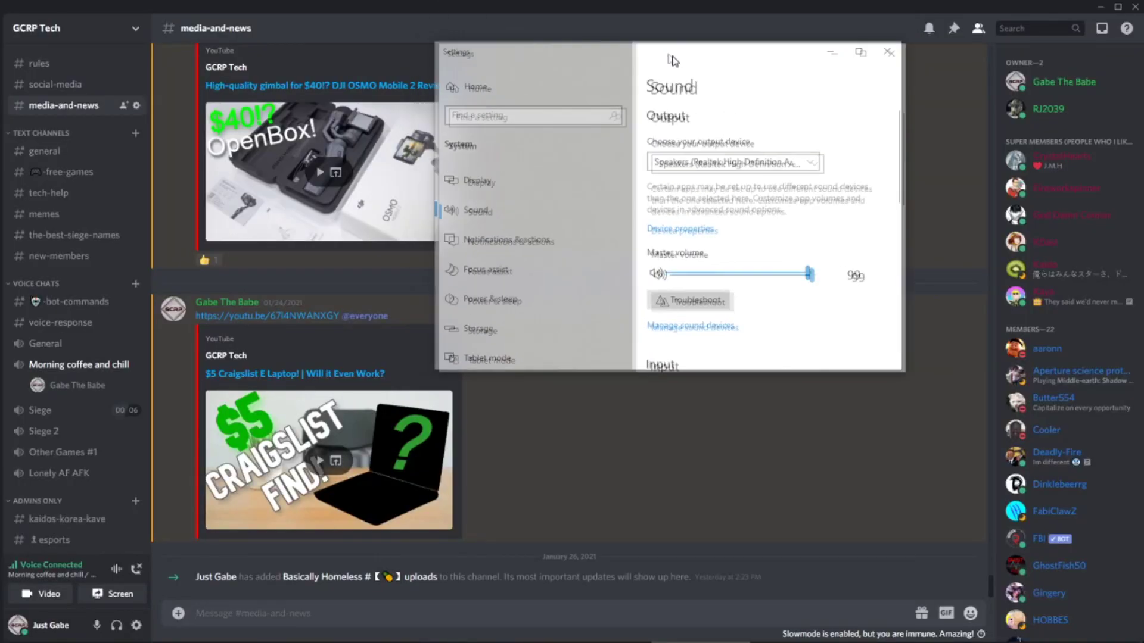
Step: Maximize the Sound settings window and lower the master volume from 99 to 86
left_click(787, 72)
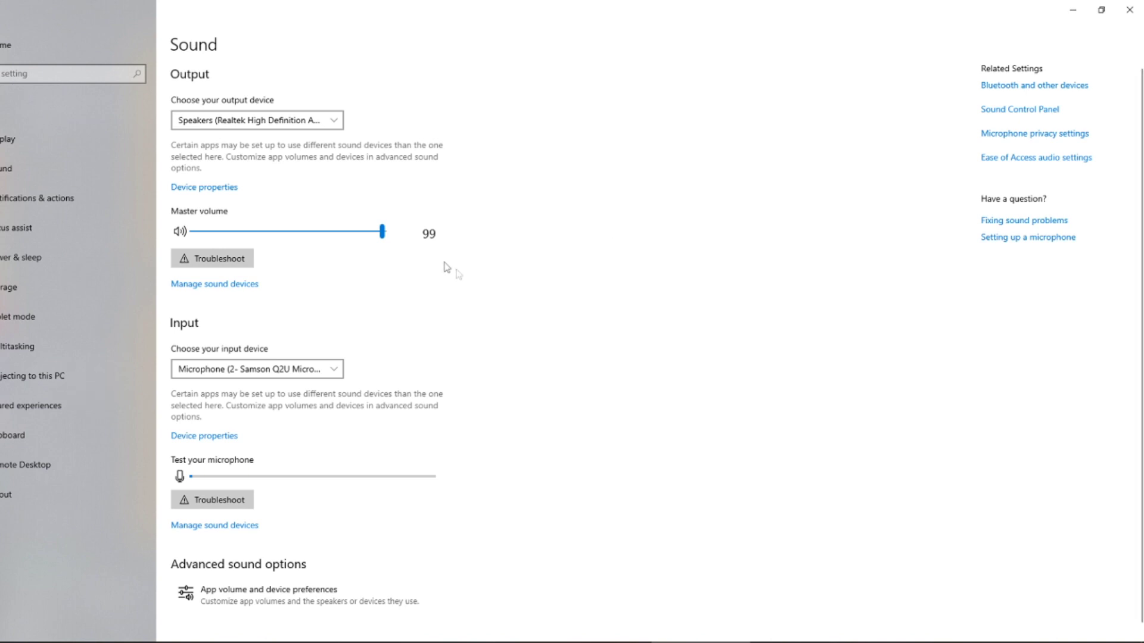
mouse_move(385, 234)
left_mouse_down()
mouse_move(251, 233)
mouse_move(355, 239)
left_mouse_up()
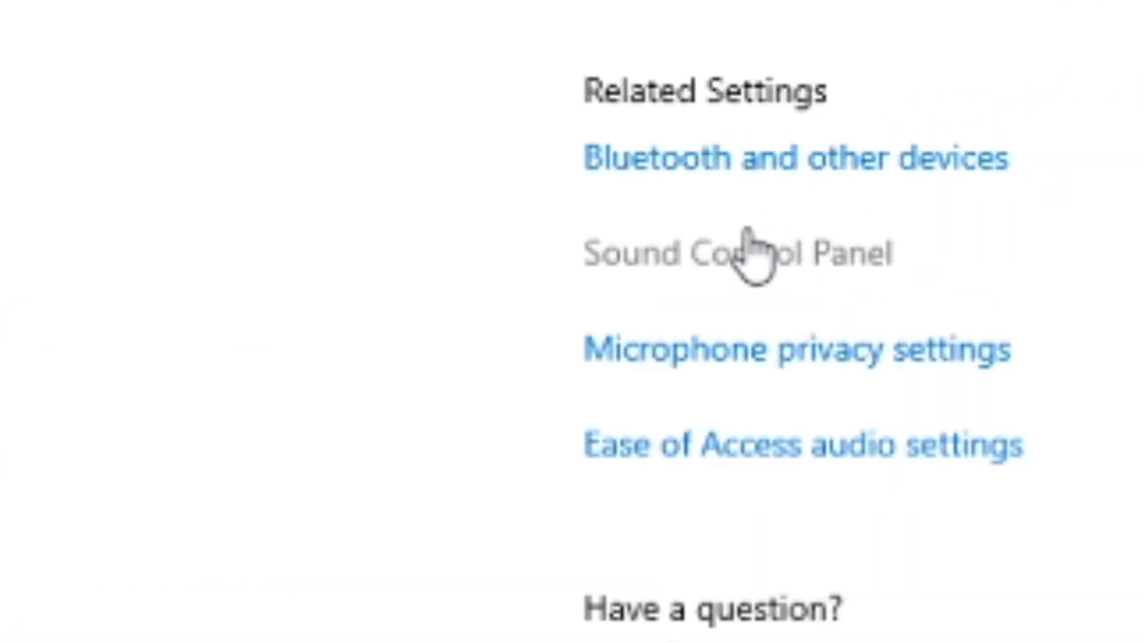
Step: Open the classic Sound Control Panel and play a test tone on the Realtek Speakers
left_click(1021, 118)
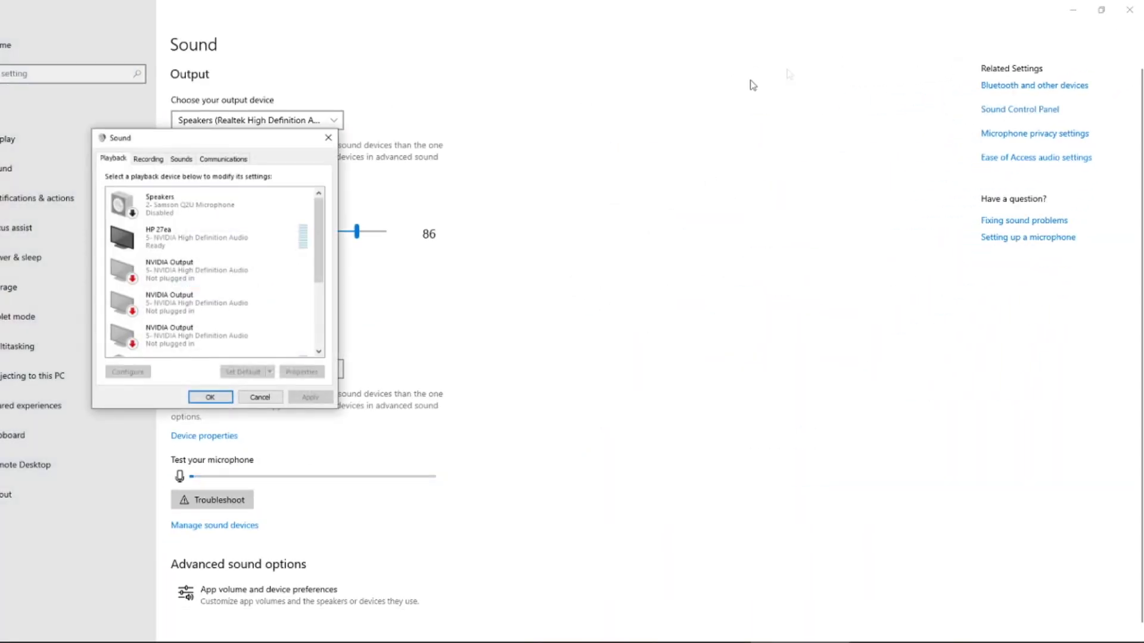
mouse_move(262, 143)
left_mouse_down()
mouse_move(631, 230)
mouse_move(571, 137)
left_mouse_up()
scroll(512, 191, "down", 4)
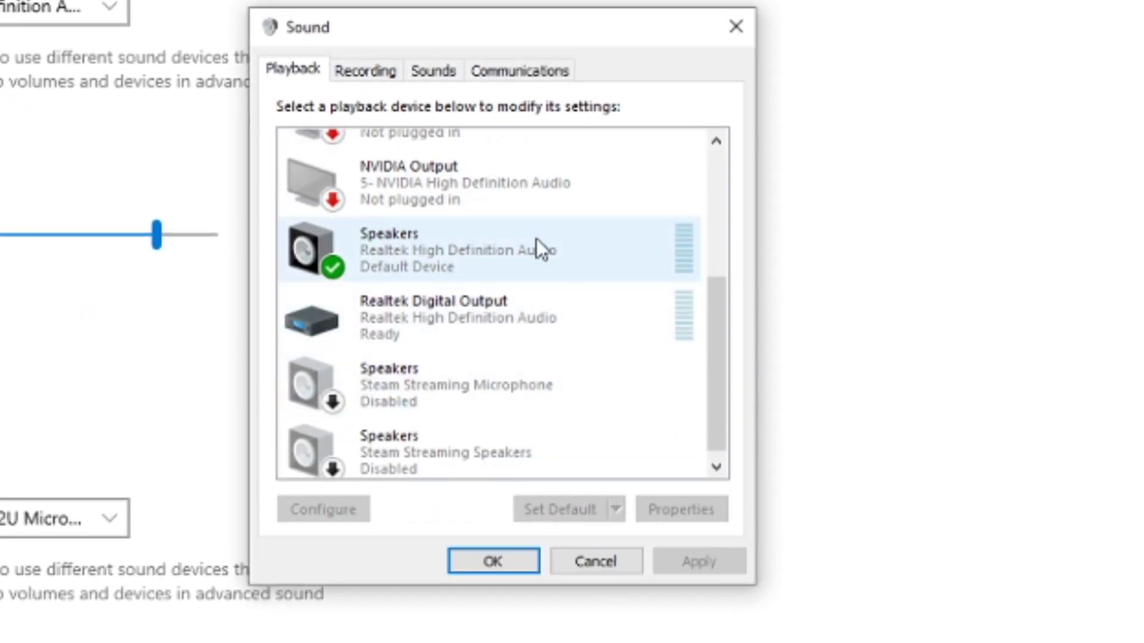
right_click(527, 244)
left_click(563, 282)
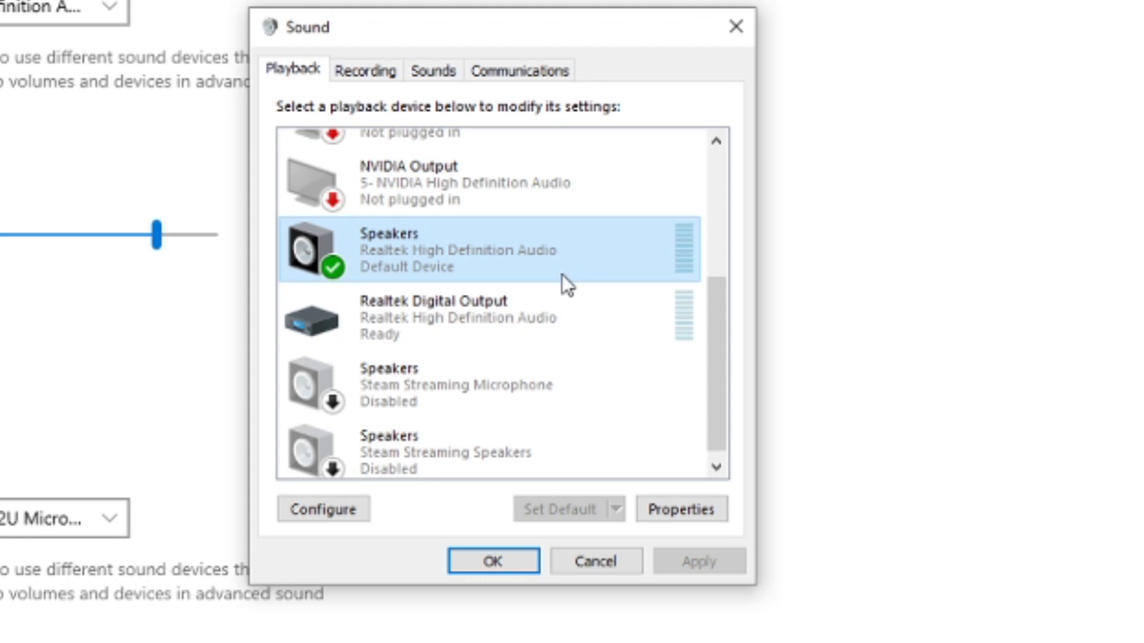
Step: Review the Speakers' properties across Enhancements, Advanced, General and Levels tabs, then close them
right_click(506, 232)
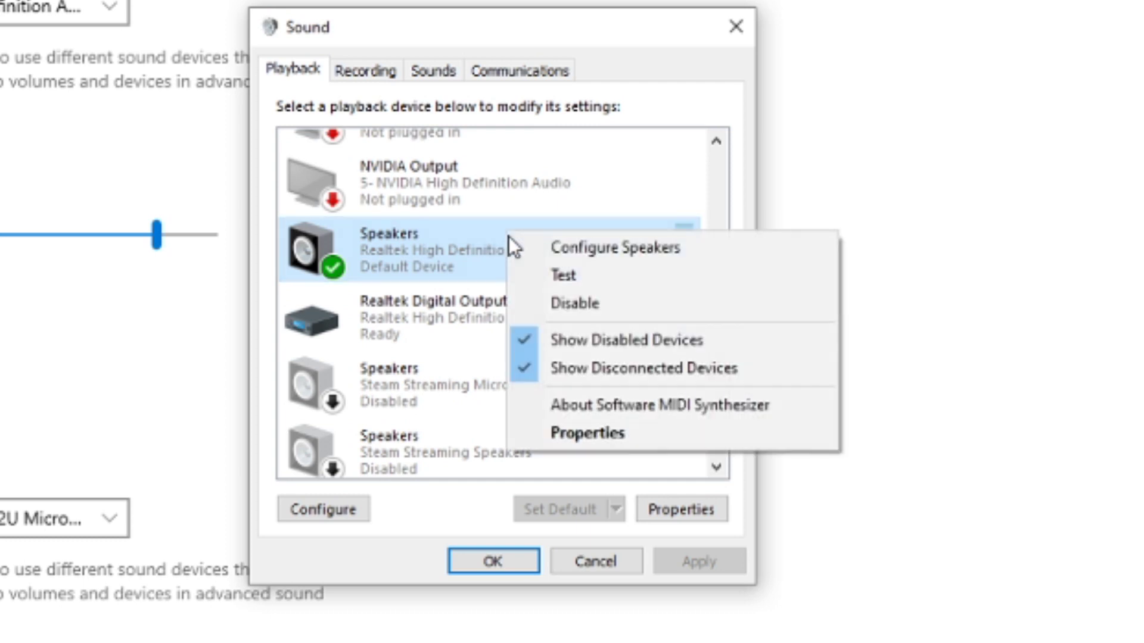
left_click(567, 430)
left_click(468, 170)
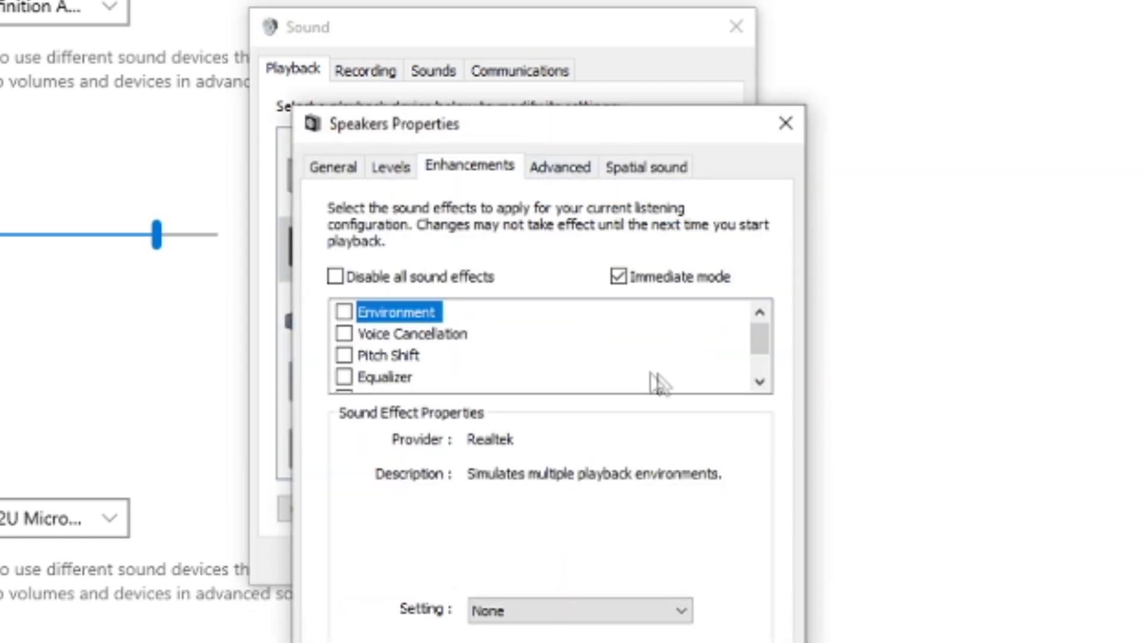
left_click(557, 169)
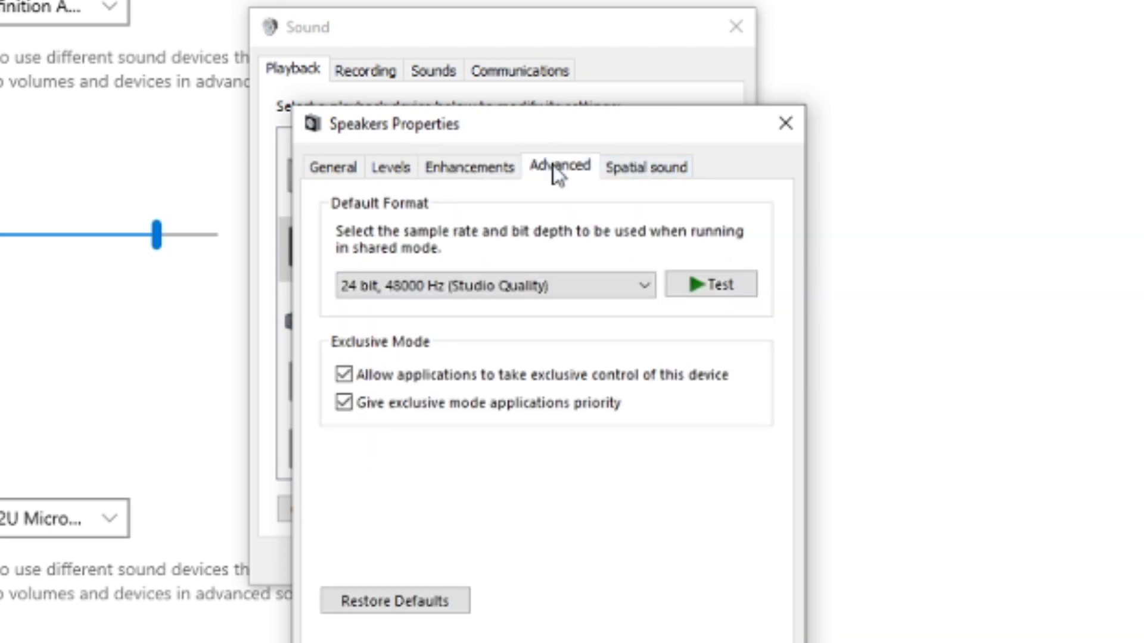
left_click(357, 175)
left_click(400, 170)
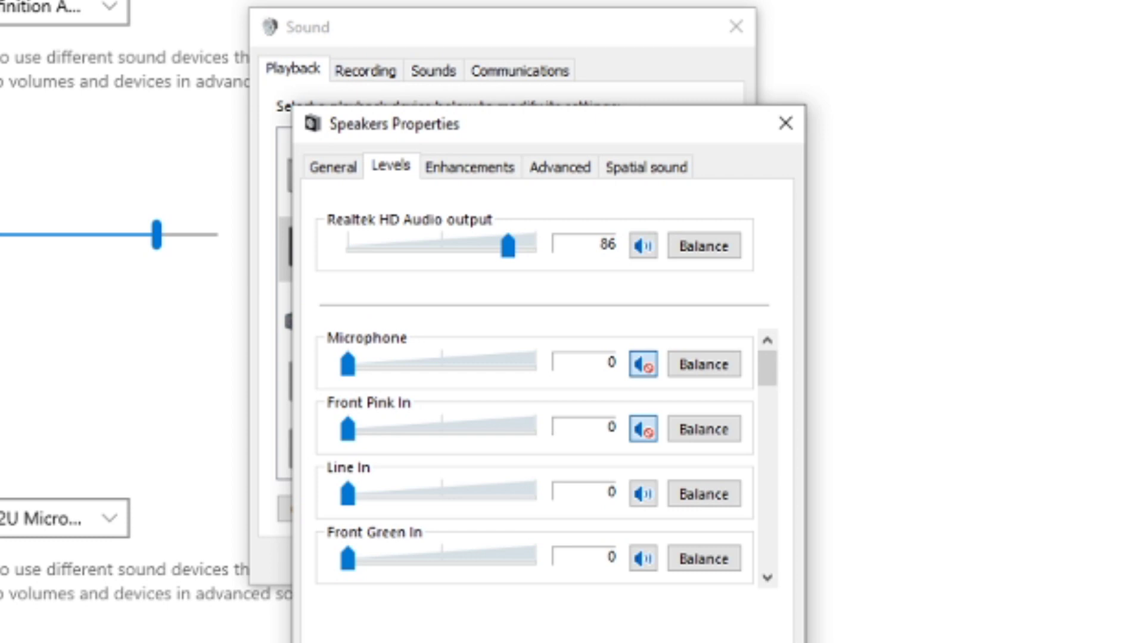
left_click(593, 613)
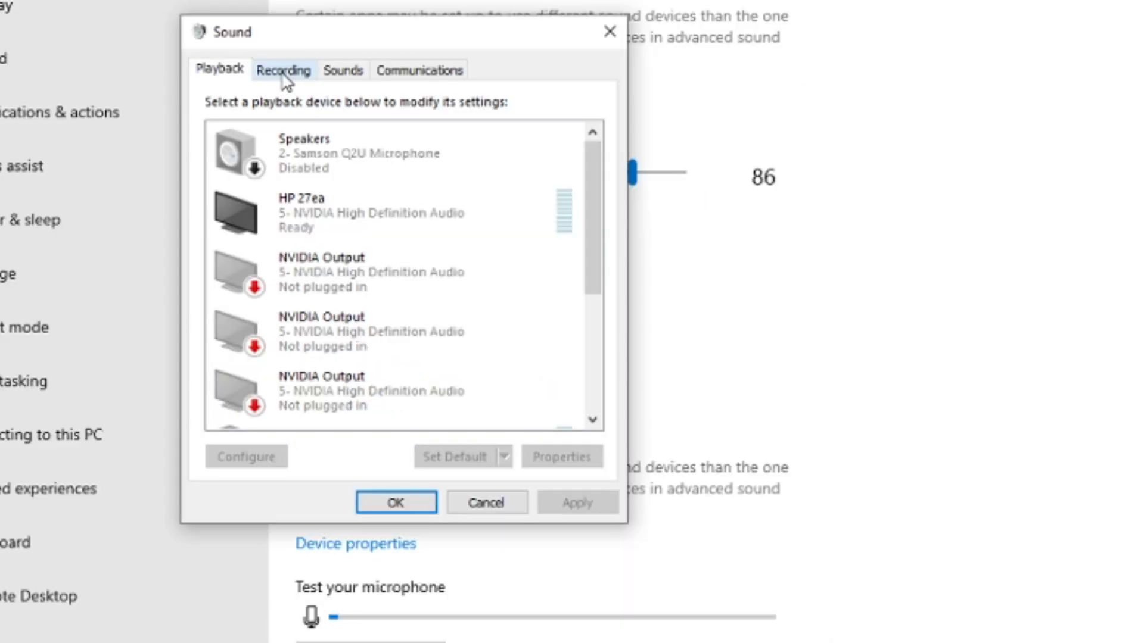
Step: In the Recording tab, set the Samson Q2U microphone's level to 95 in its properties
left_click(284, 71)
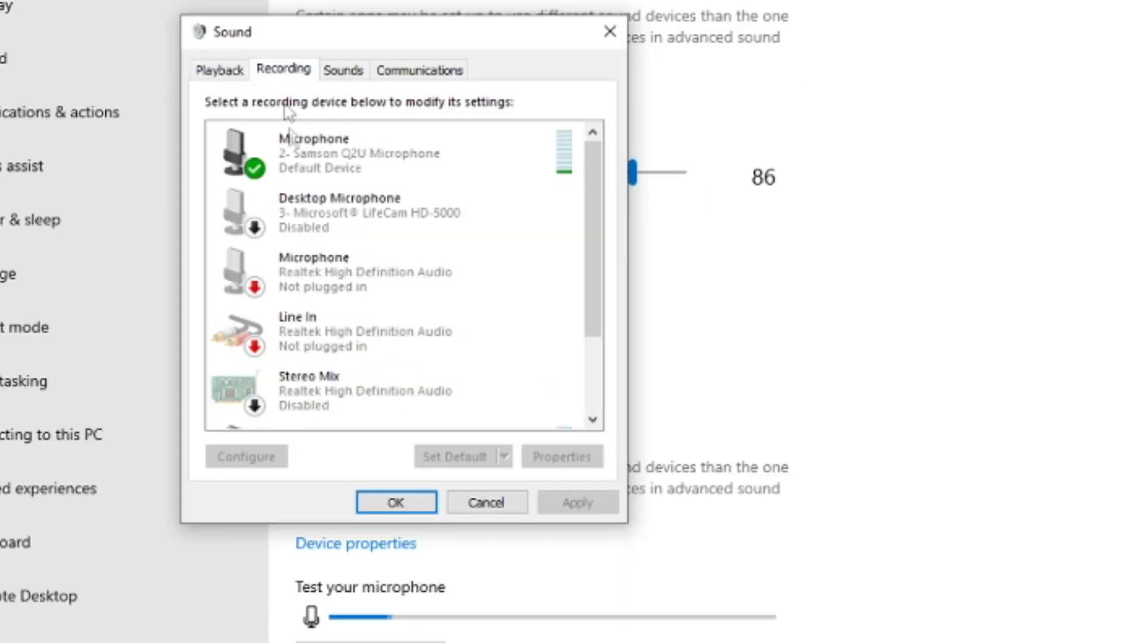
right_click(324, 163)
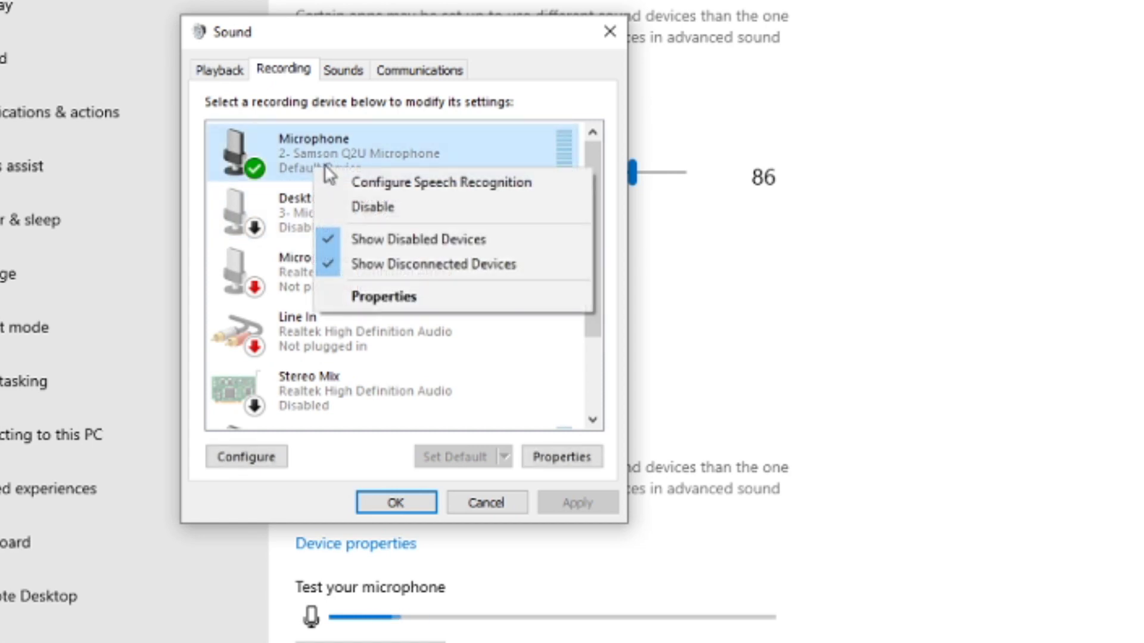
left_click(384, 291)
left_click(305, 157)
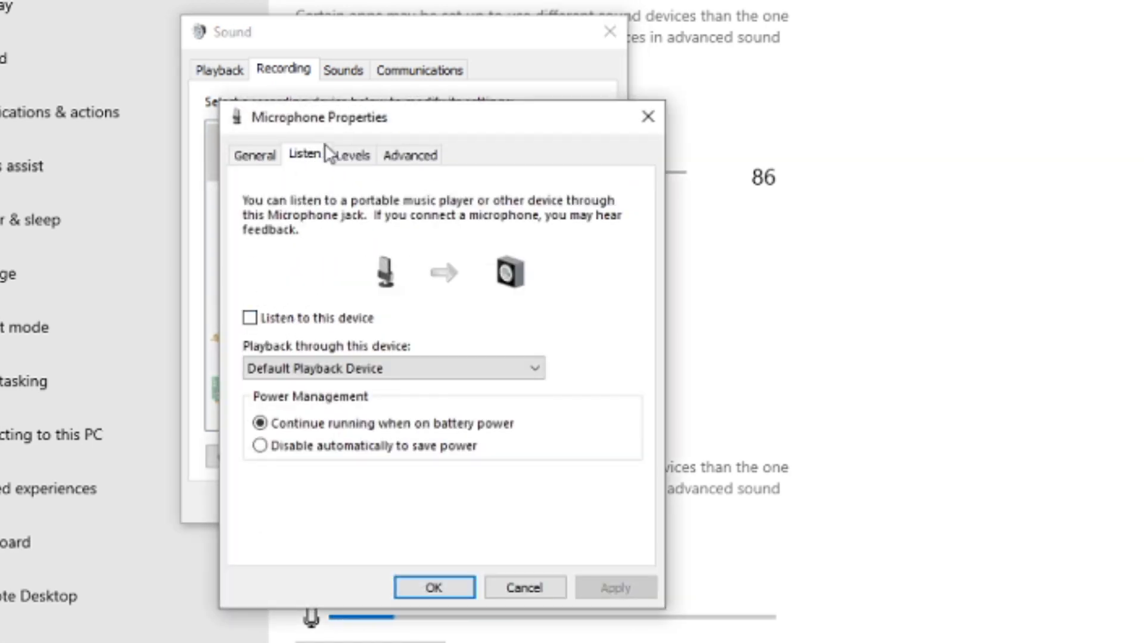
left_click(349, 167)
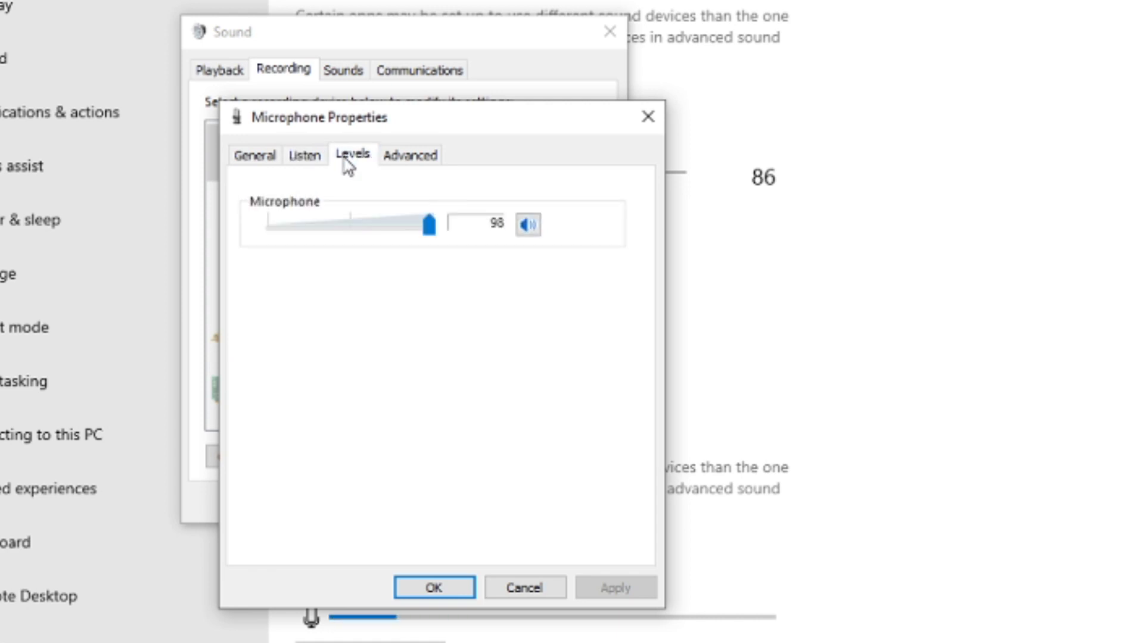
mouse_move(427, 226)
left_mouse_down()
mouse_move(449, 235)
mouse_move(434, 236)
left_mouse_up()
left_click_drag(434, 232, 425, 236)
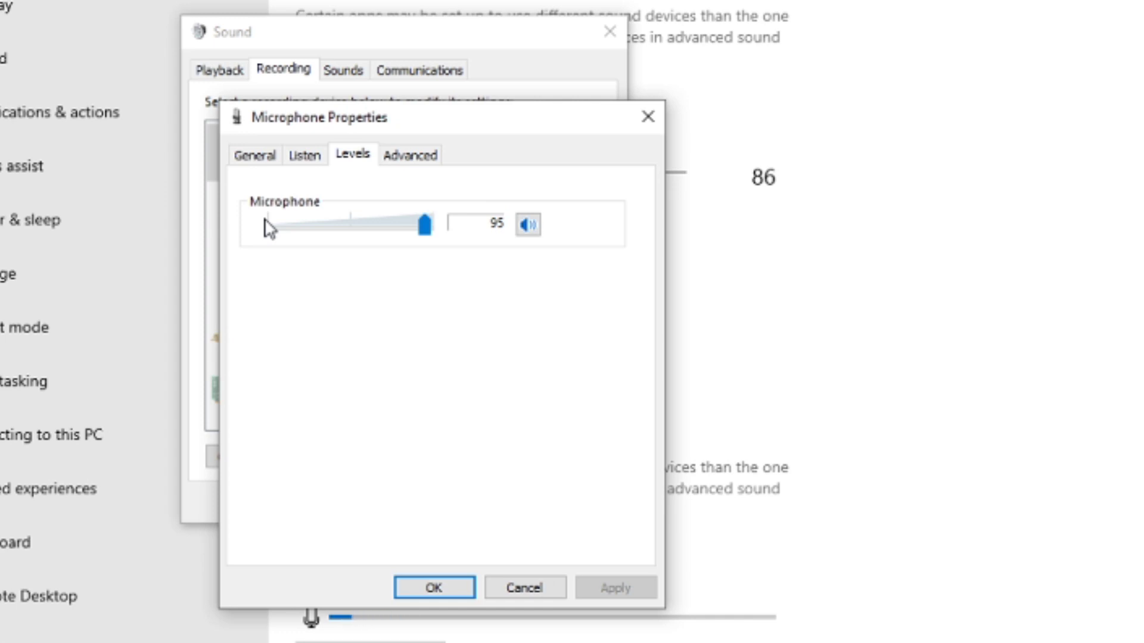
Step: Confirm the microphone properties and the Sound dialog with OK
left_click(417, 589)
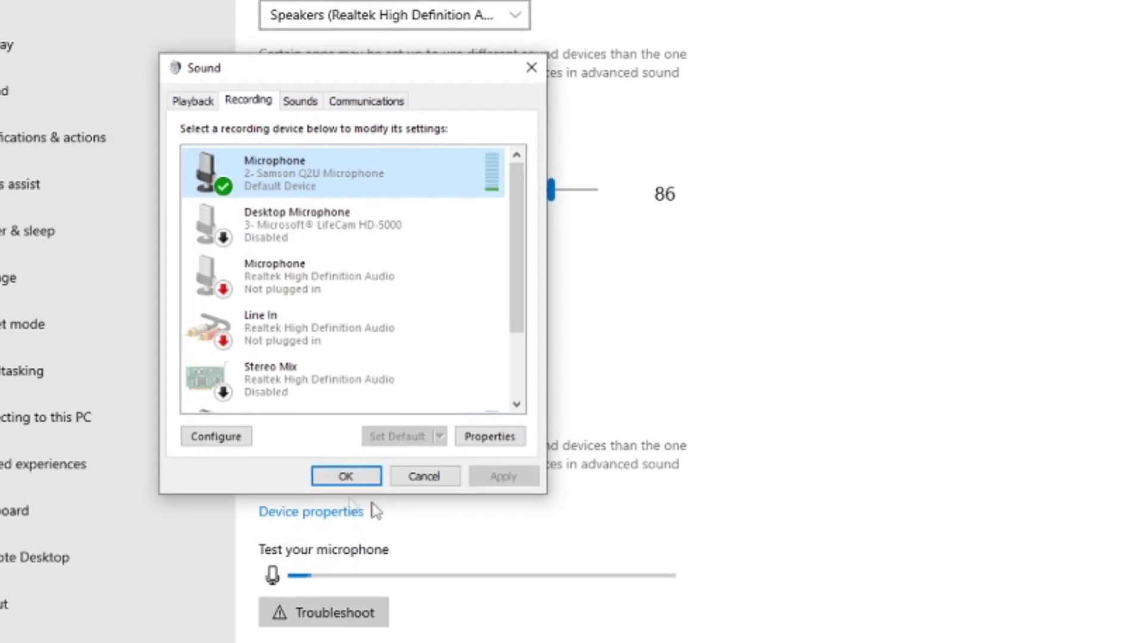
left_click(346, 476)
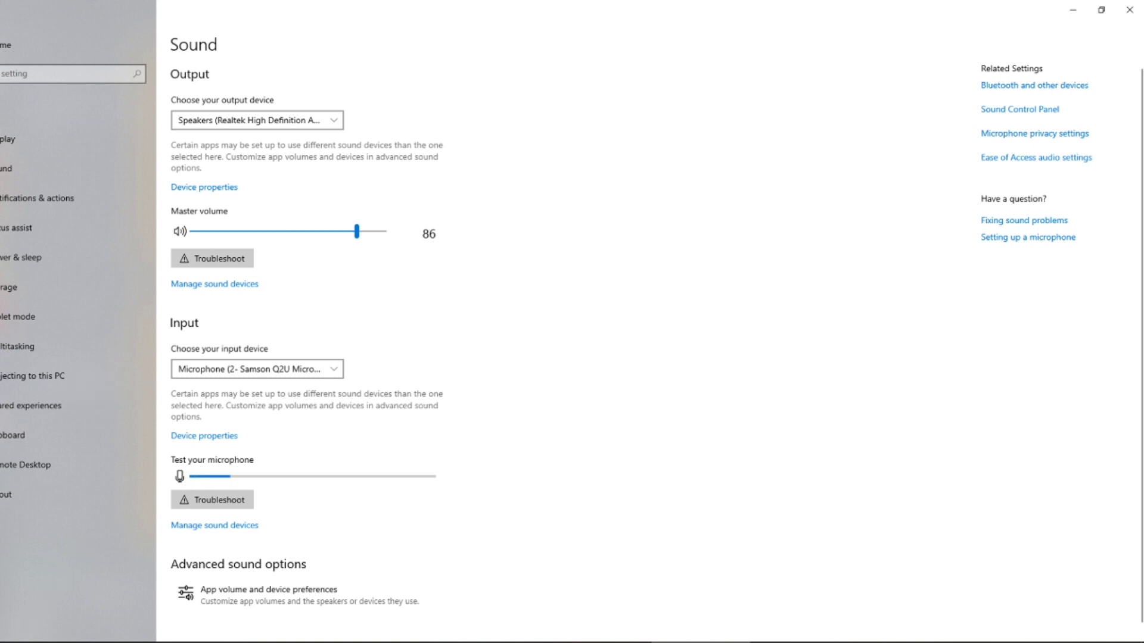
key("super")
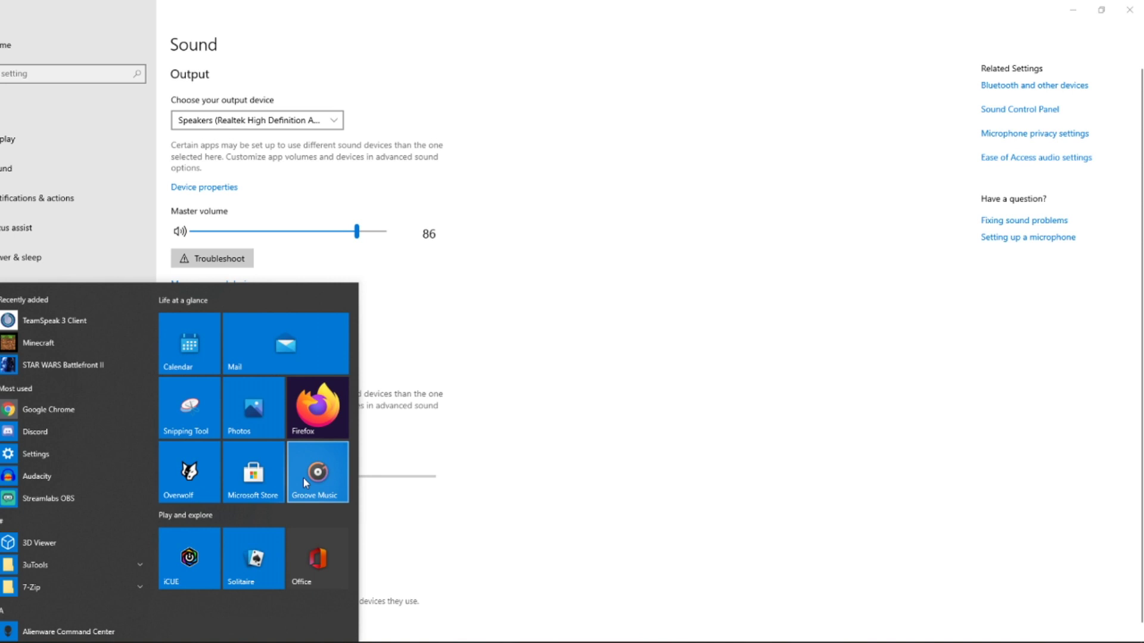
Step: Search 'device' to launch Device Manager and expand Audio inputs and outputs to find Samson Q2U
type("device")
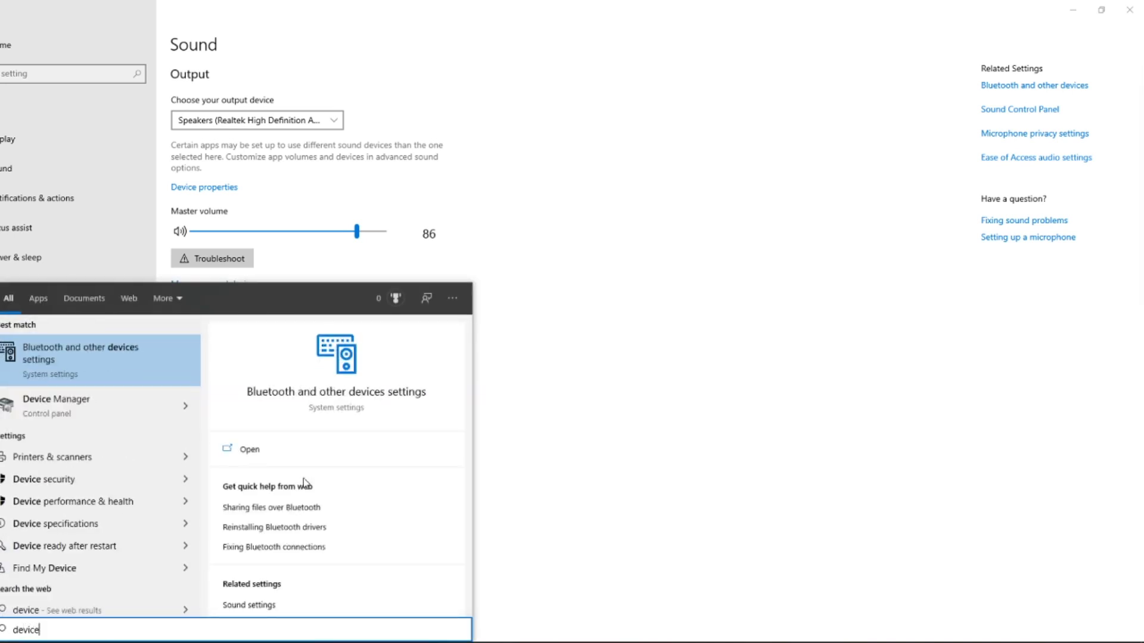
left_click(77, 406)
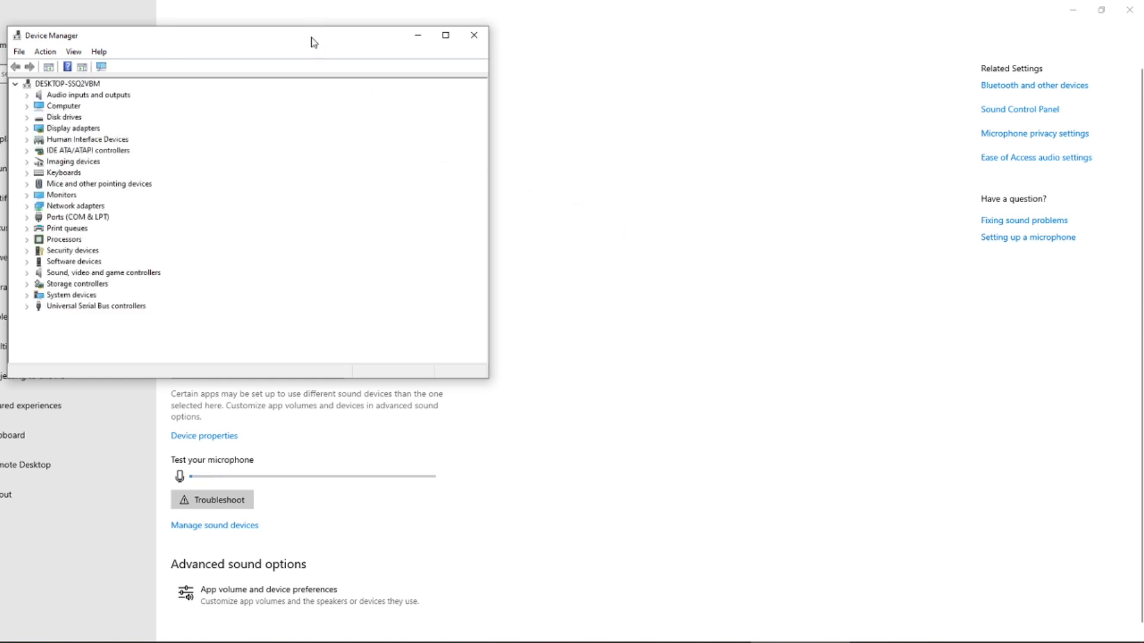
left_click_drag(300, 46, 542, 61)
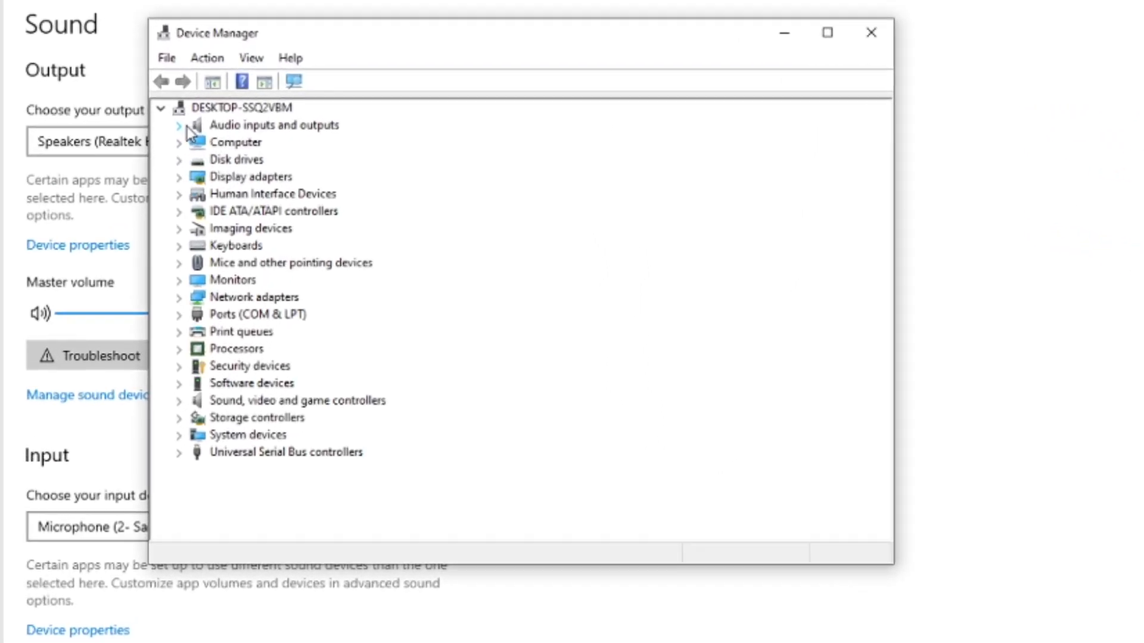
left_click(125, 135)
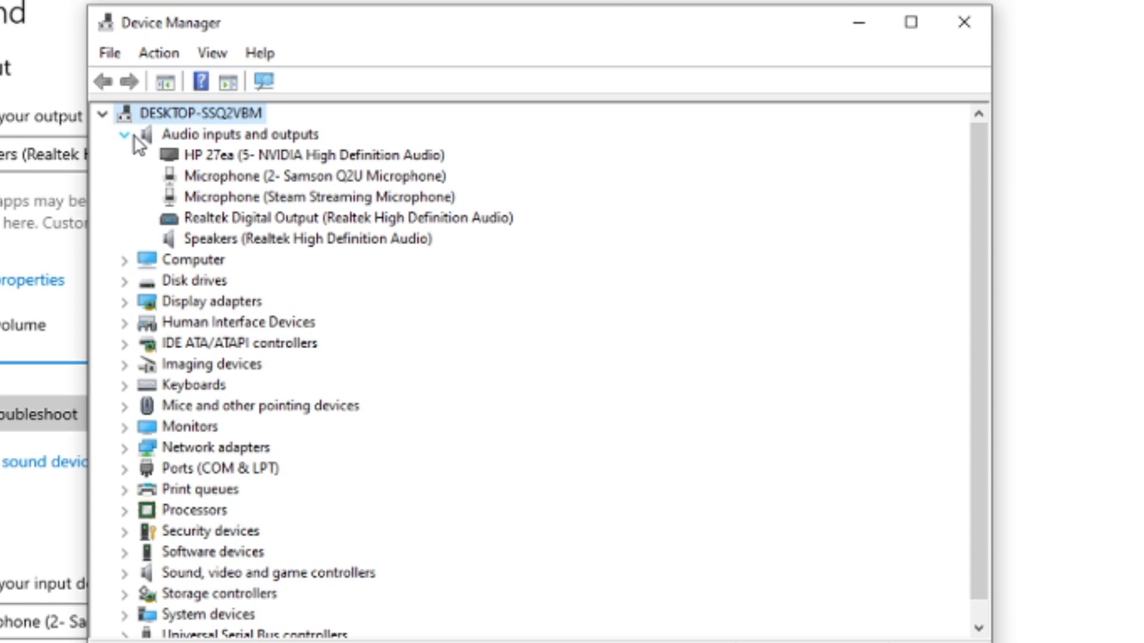
right_click(227, 177)
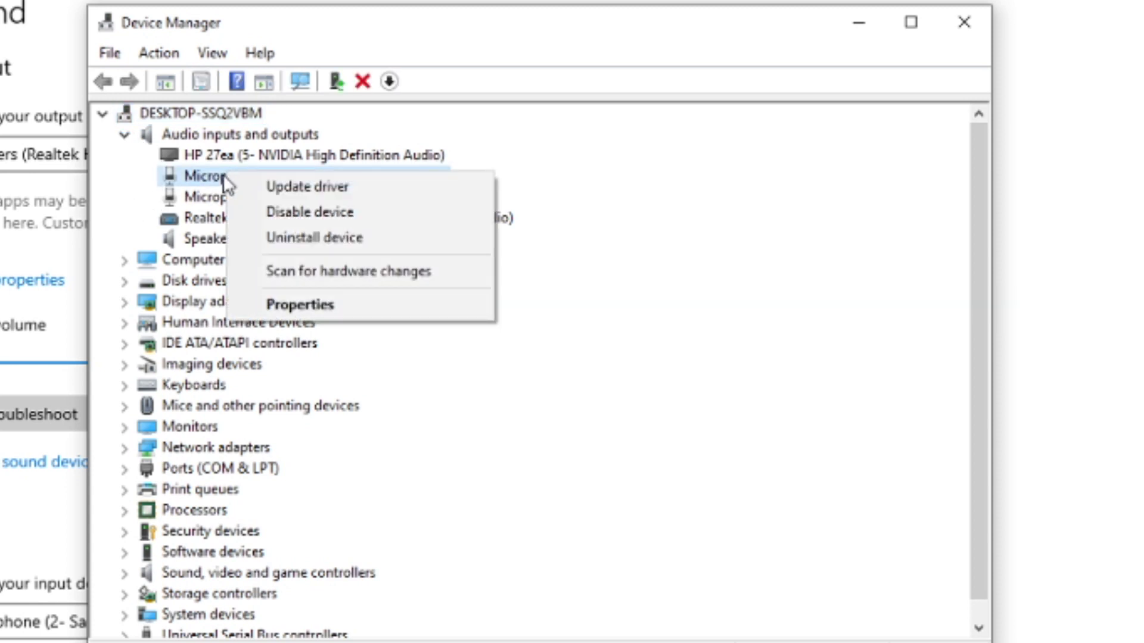
left_click(251, 181)
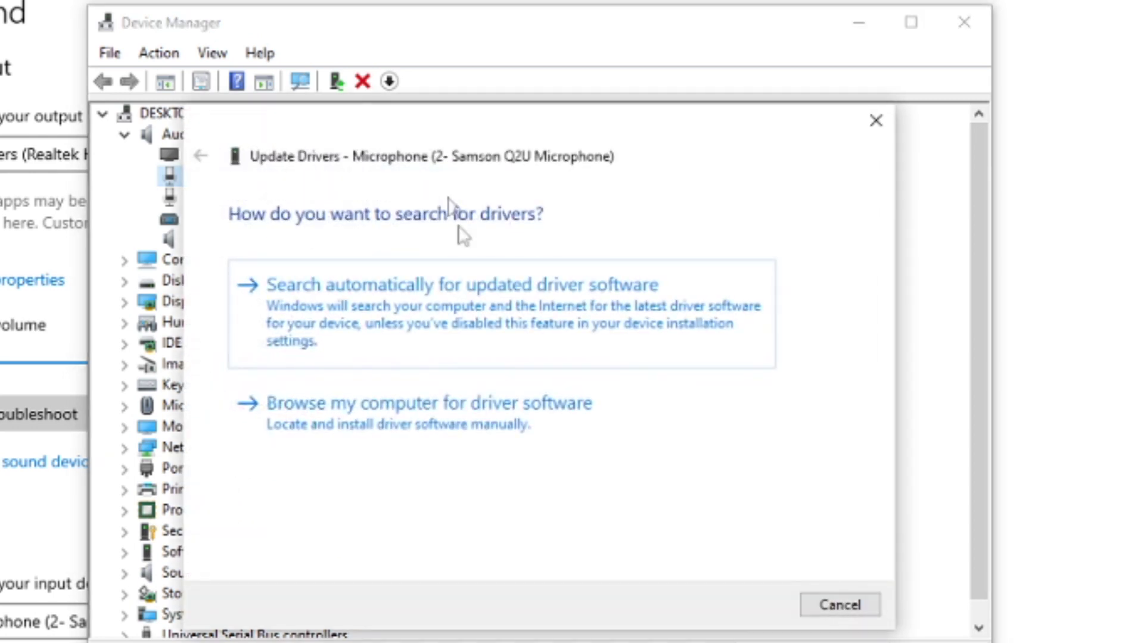
left_click(441, 299)
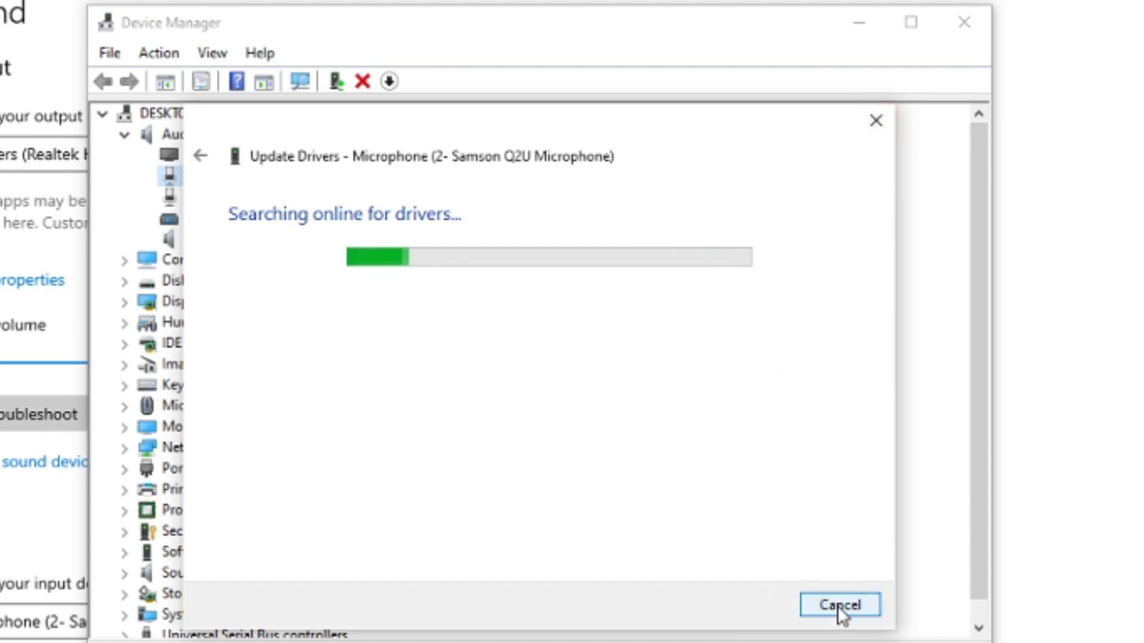
left_click(873, 121)
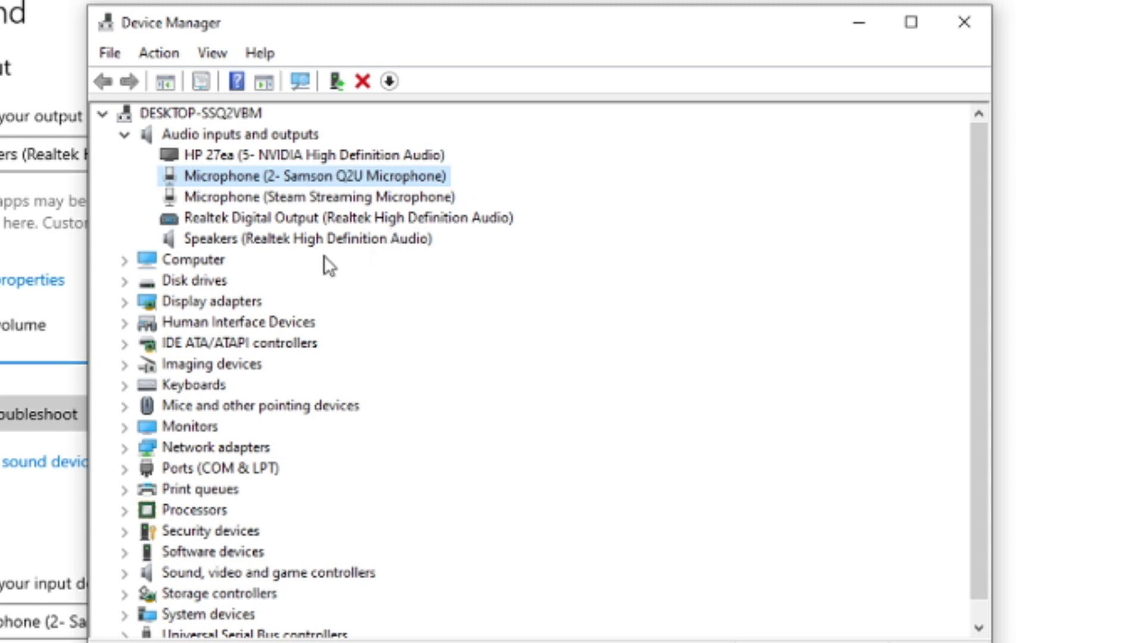
scroll(284, 277, "down", 1)
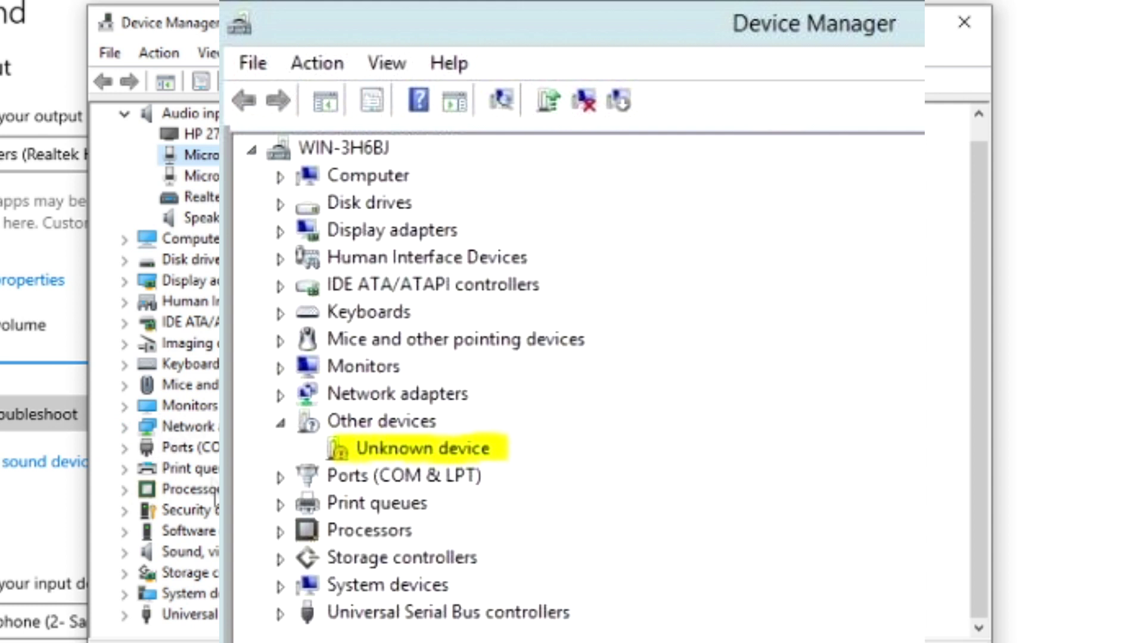
key("Down")
key("Down")
key("Down")
key("Up")
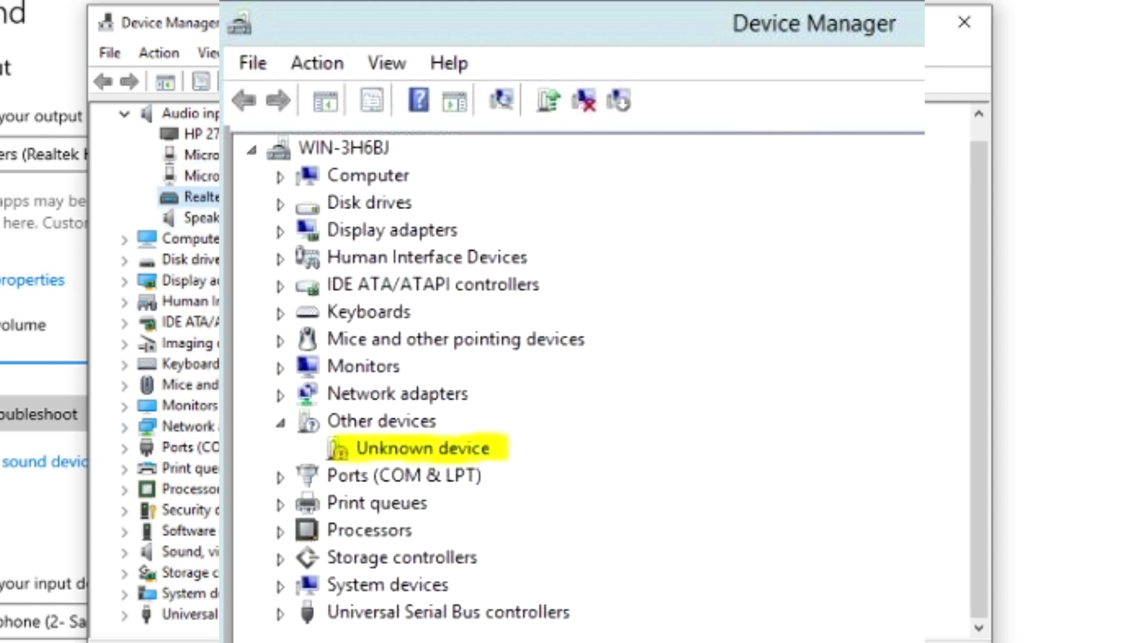
key("Up")
key("Up")
key("Up")
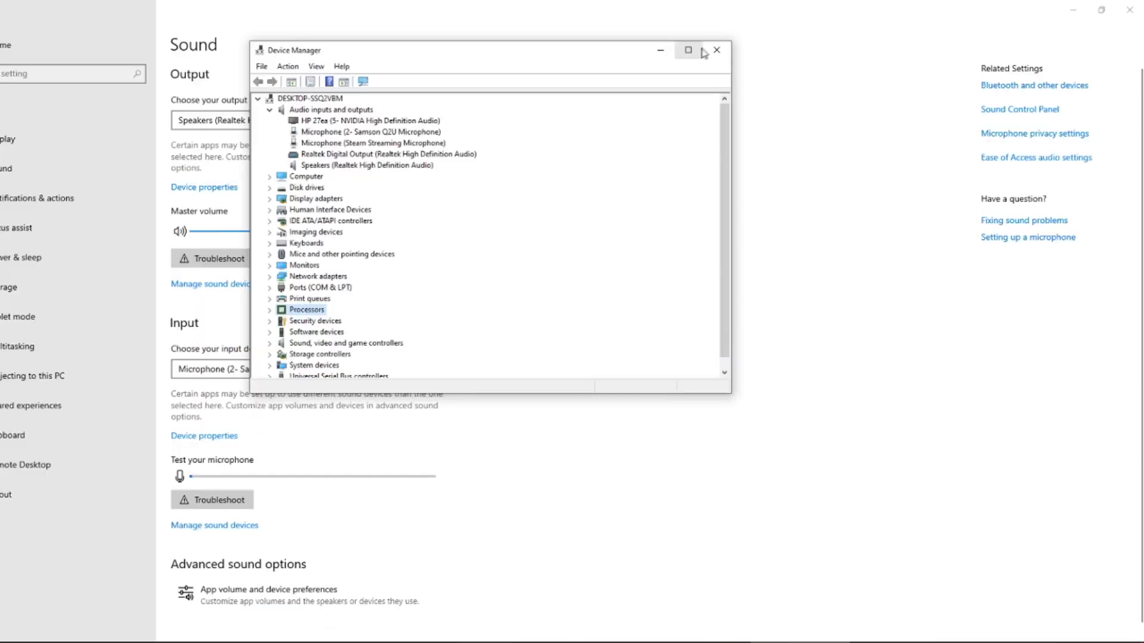
Step: Close Device Manager, then disconnect and rejoin the Morning coffee and chill channel in Discord
left_click(722, 49)
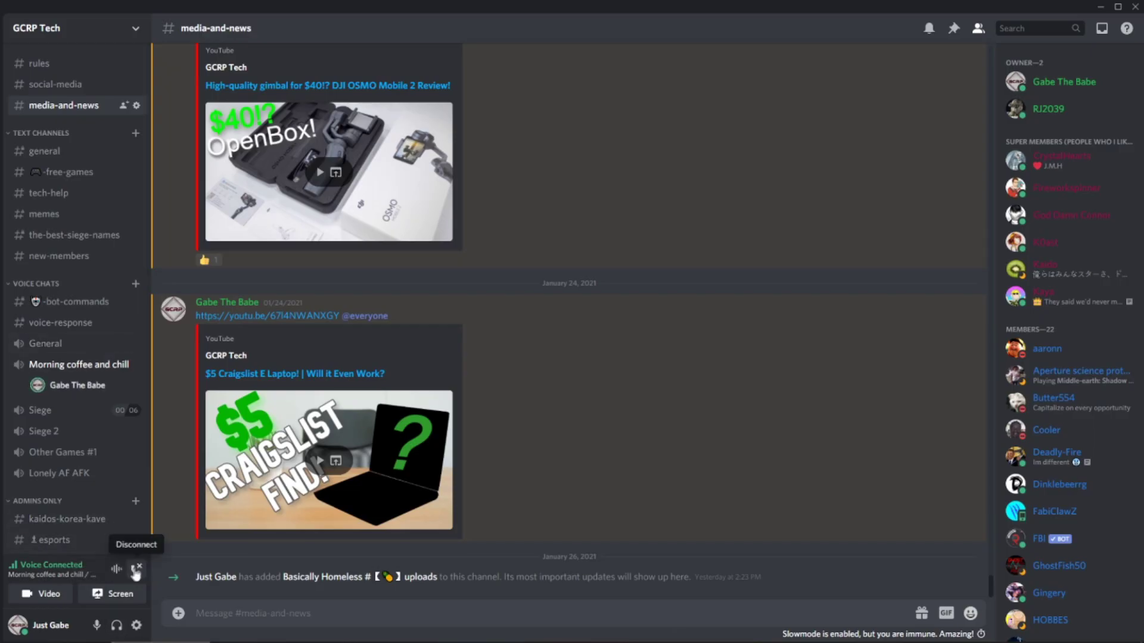
left_click(136, 569)
left_click(60, 368)
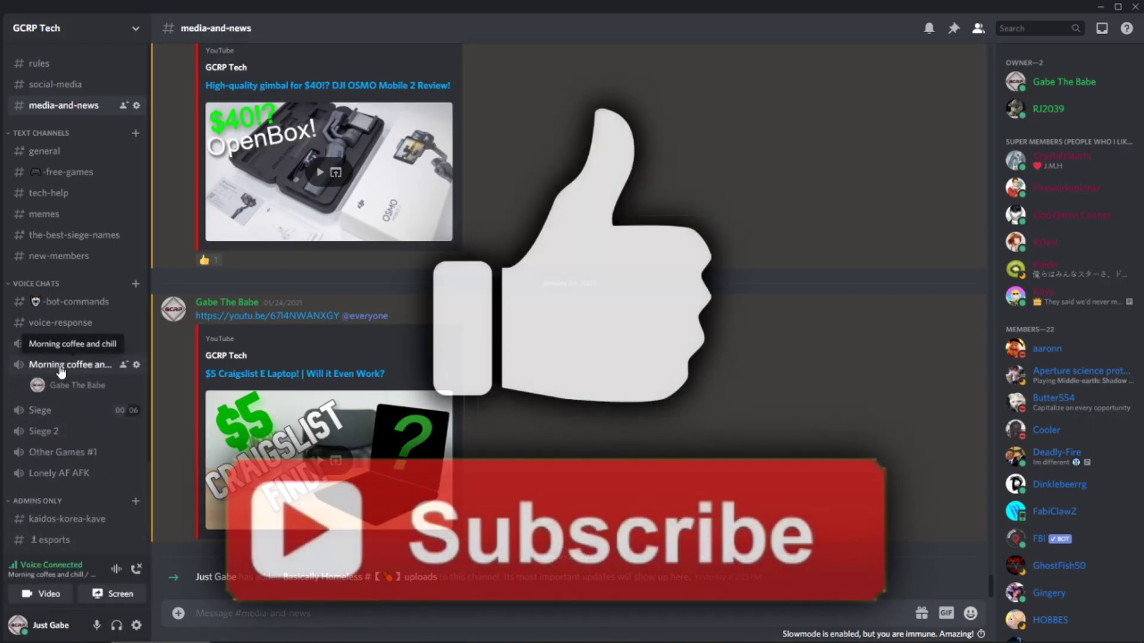